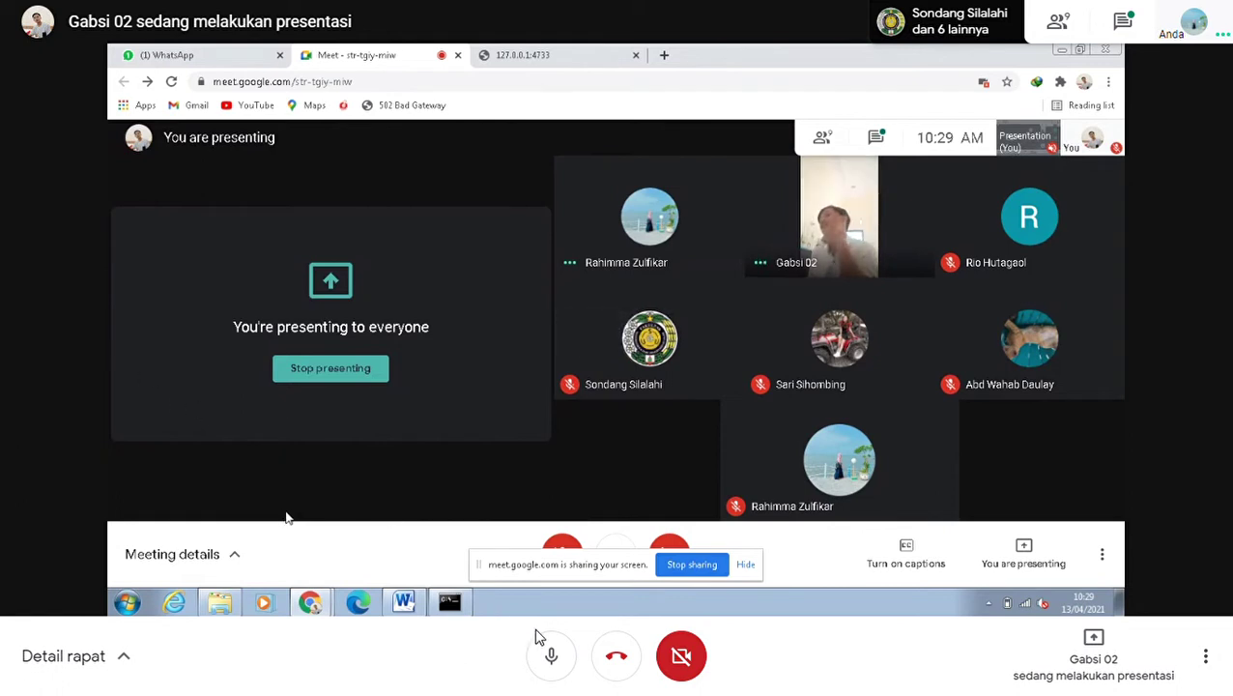
Mute the meeting microphone and look over the EAVIS home page at 127.0.0.1:4733 in the shared browser.
left_click(570, 651)
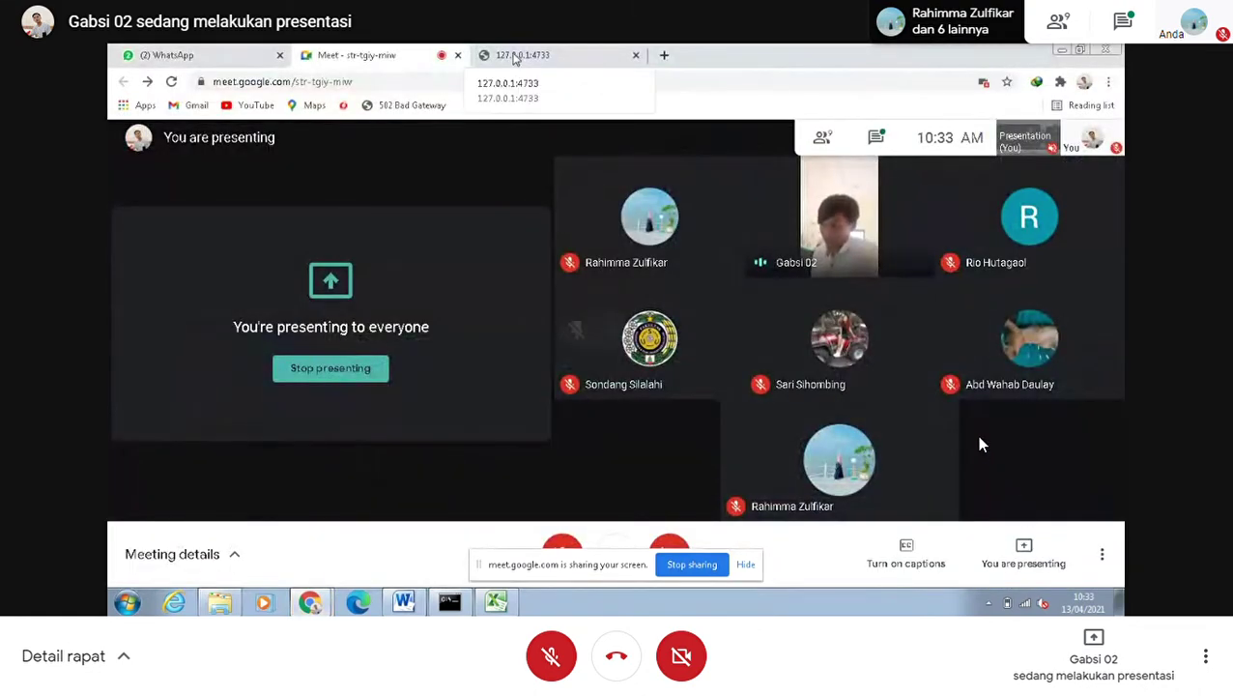
left_click(515, 60)
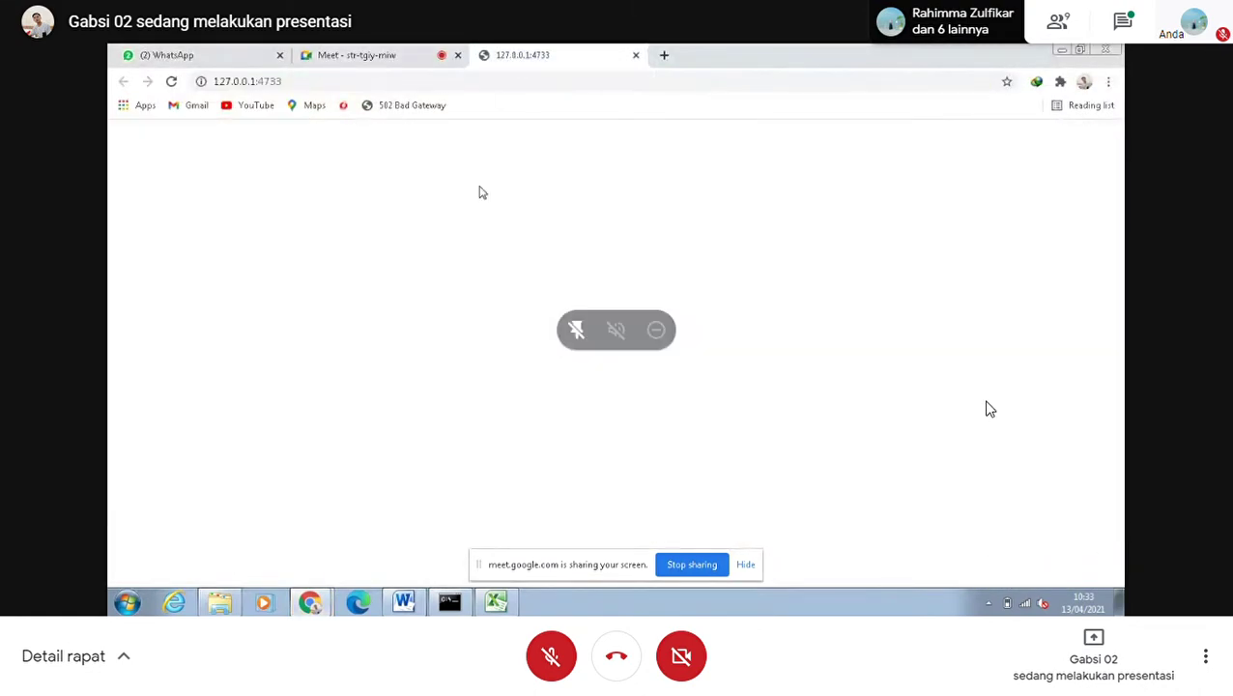
scroll(465, 298, "down", 3)
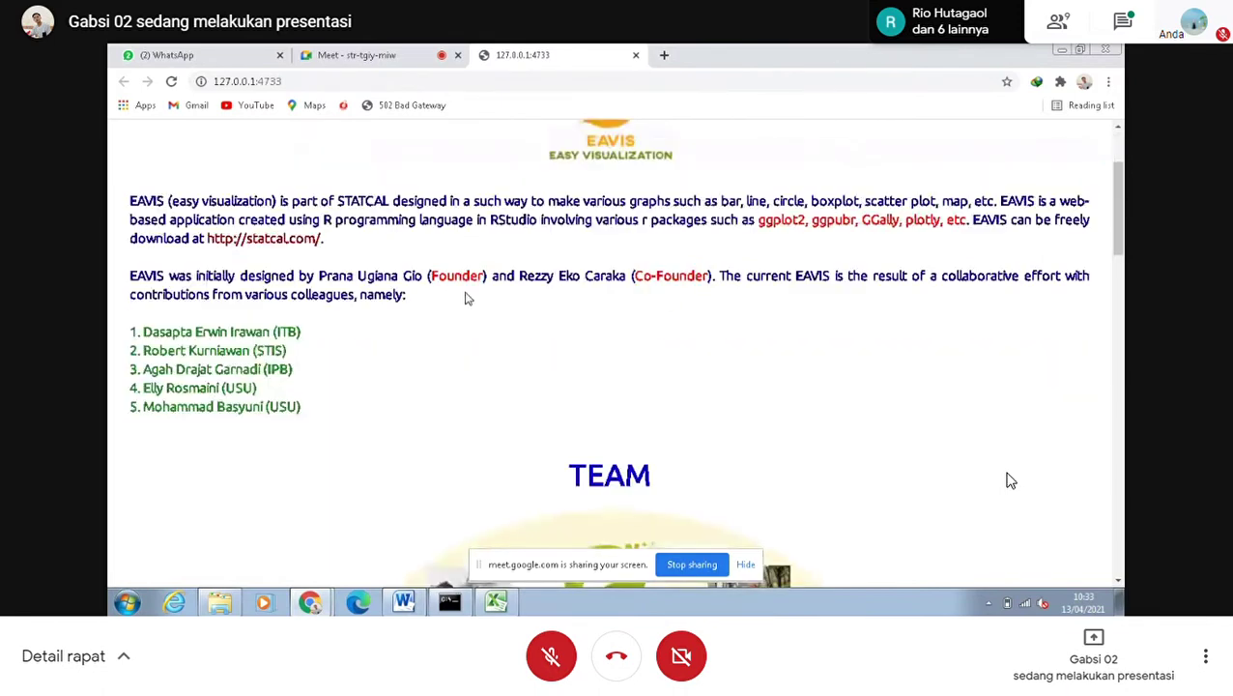
scroll(465, 298, "up", 3)
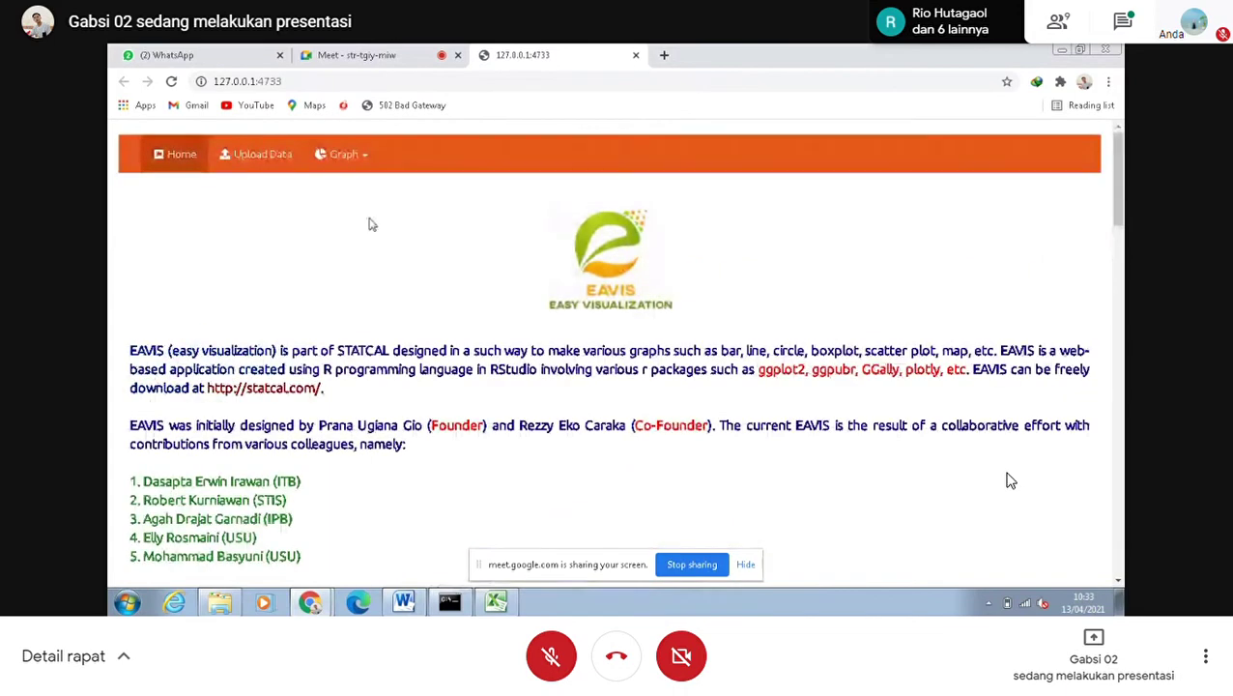
Upload Data 01.csv from the Documents library as the data set.
left_click(251, 160)
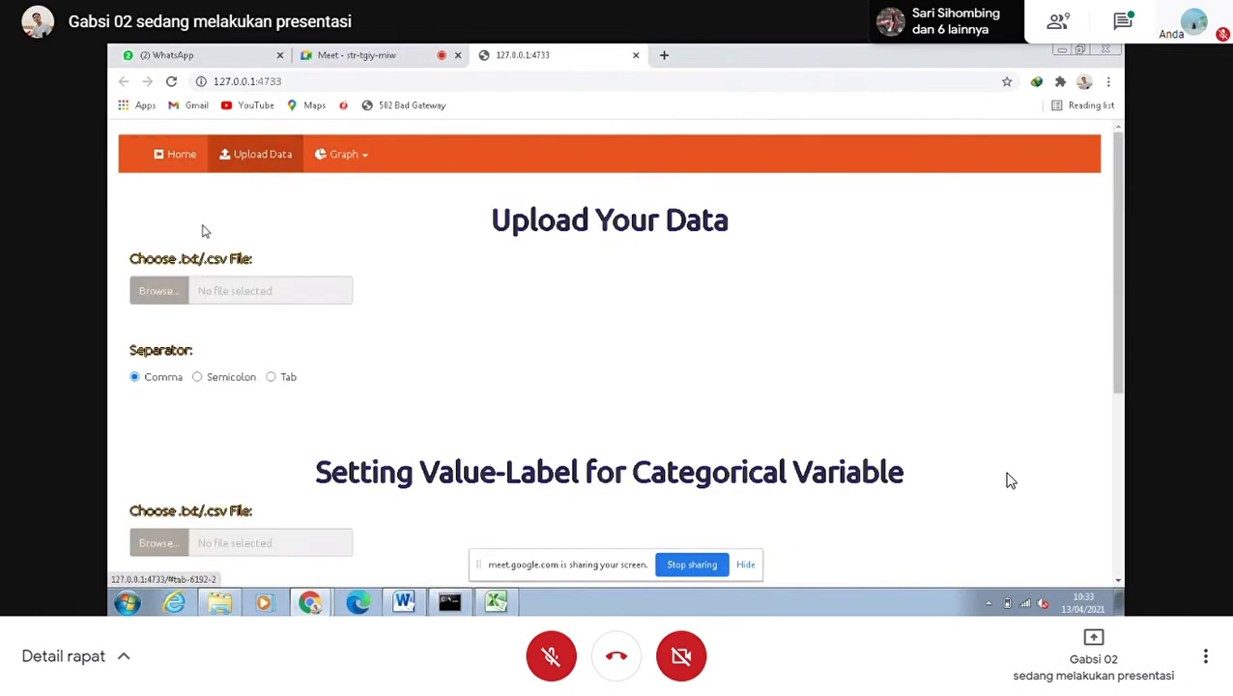
left_click(178, 299)
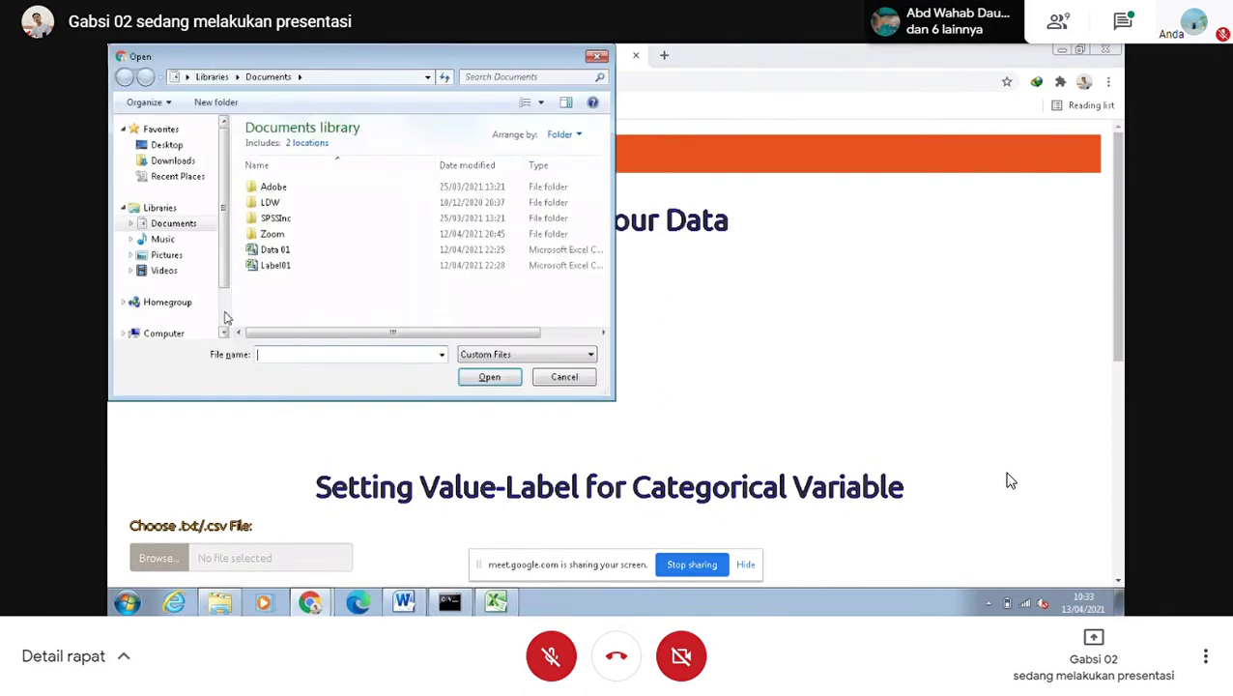
left_click(282, 252)
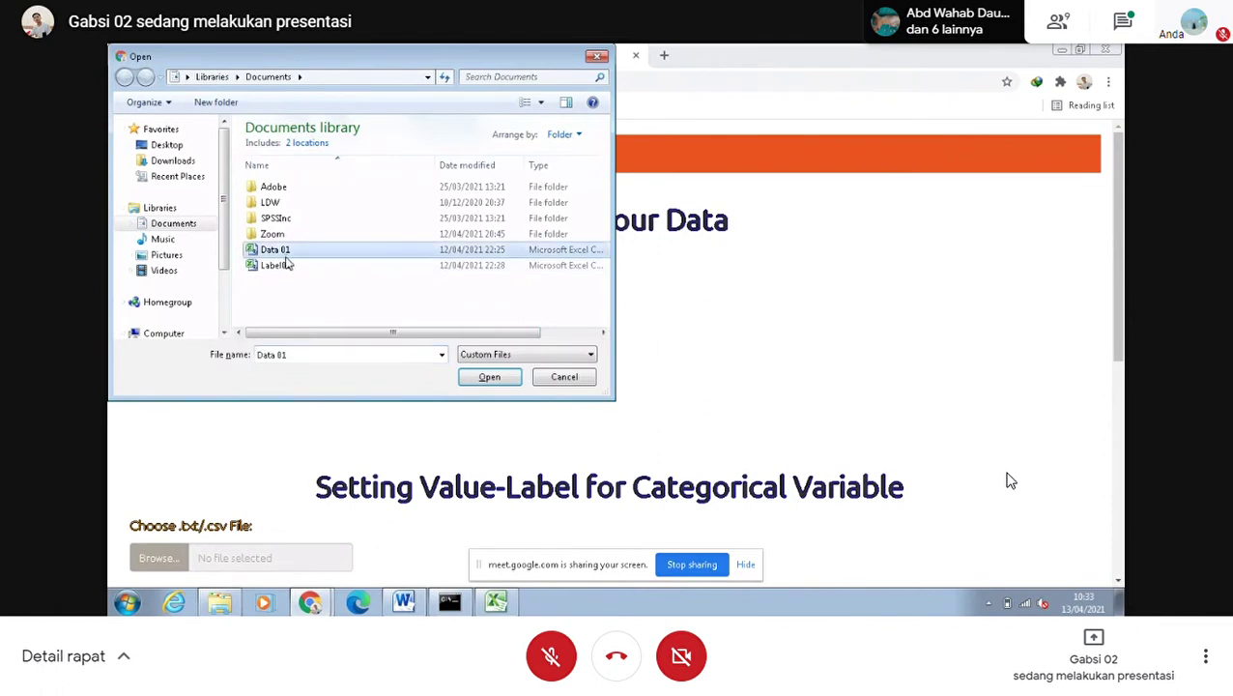
left_click(487, 379)
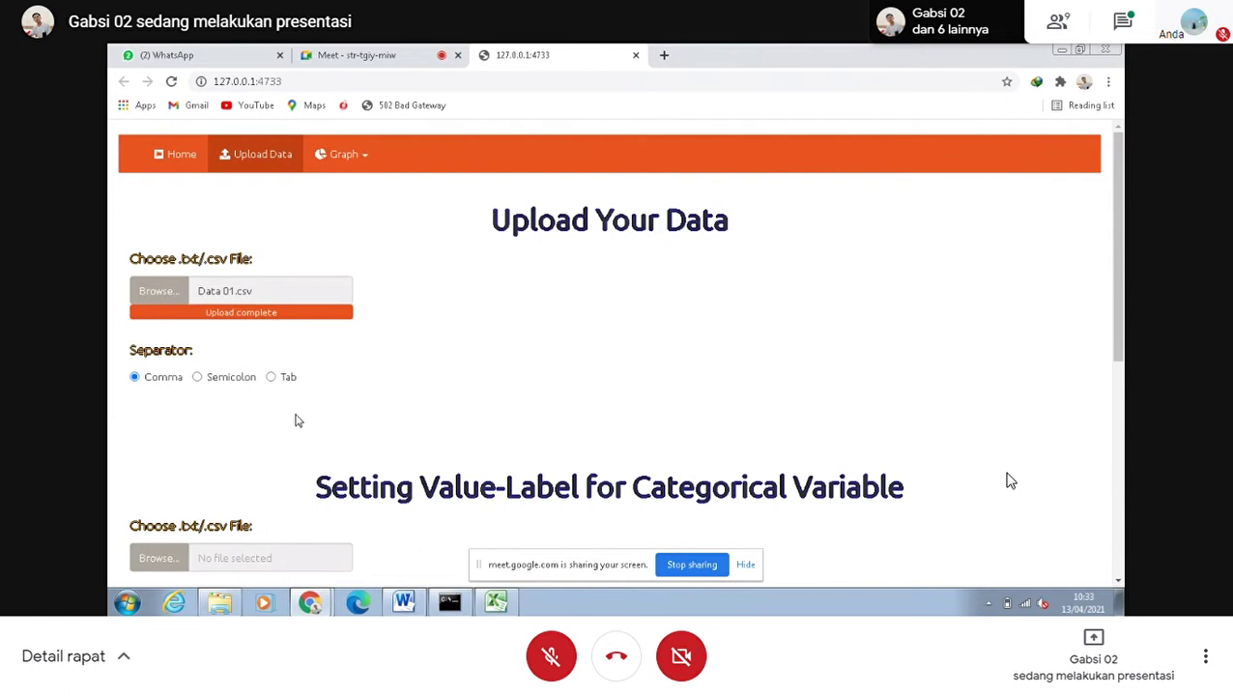
Set the separator of the uploaded data file to Semicolon and check the data table.
scroll(243, 432, "down", 1)
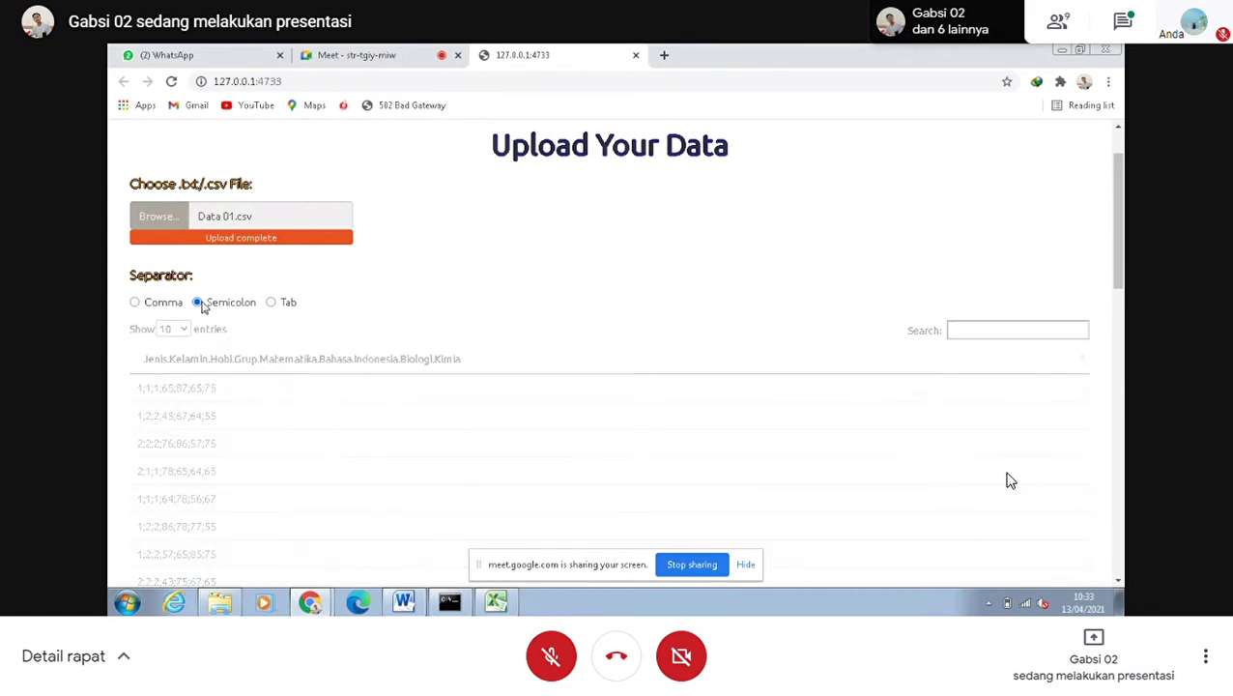
scroll(250, 352, "down", 1)
scroll(270, 352, "down", 2)
scroll(523, 326, "up", 3)
scroll(523, 326, "down", 2)
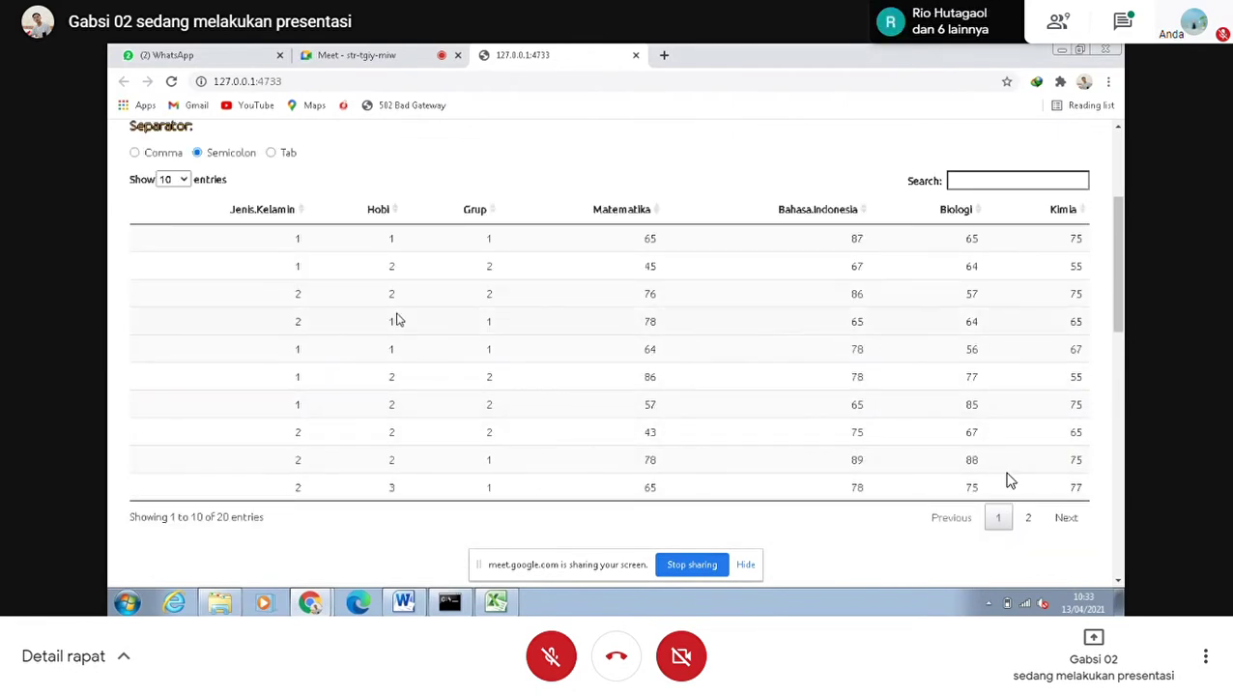
Upload Label01.csv as the value-label file for the categorical variables and set its separator to Semicolon.
scroll(497, 338, "down", 2)
scroll(497, 338, "down", 2)
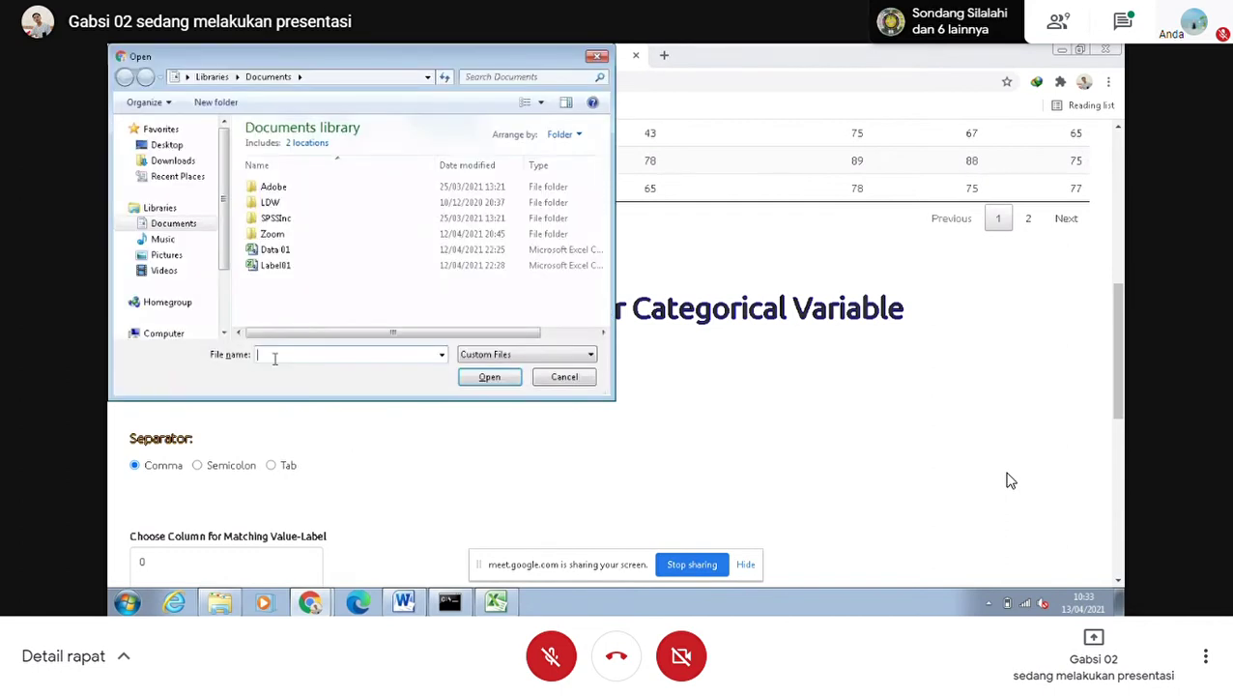
left_click(288, 270)
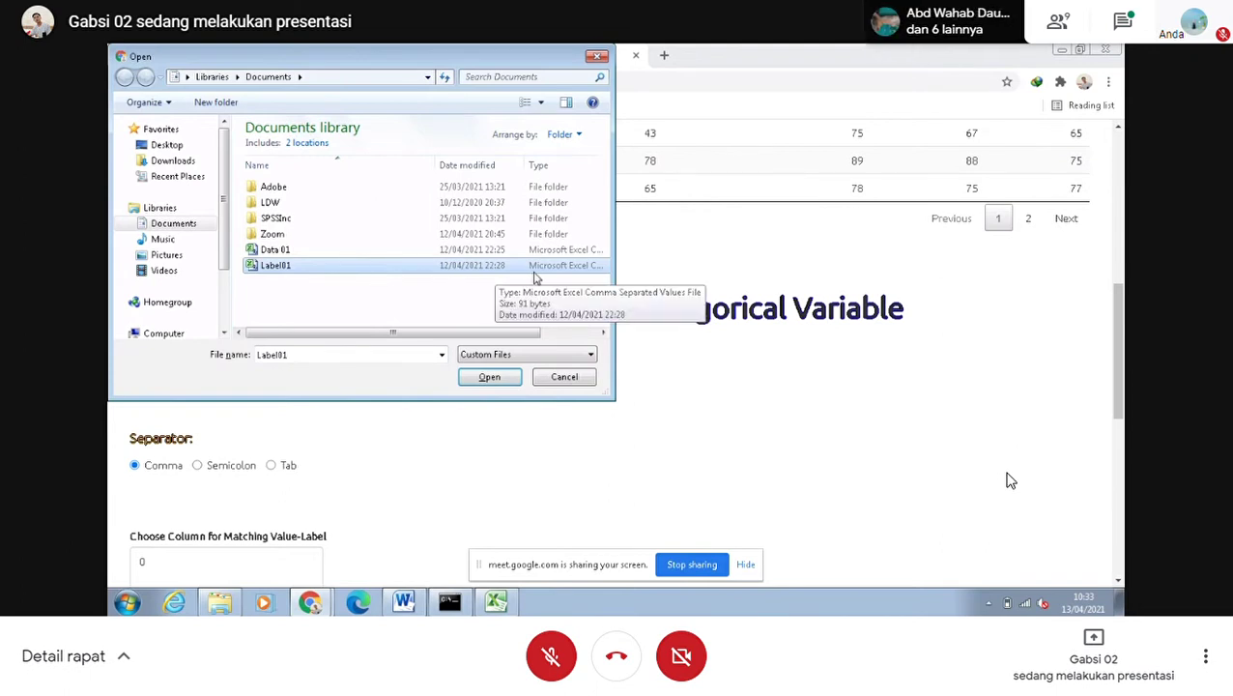
left_click(474, 379)
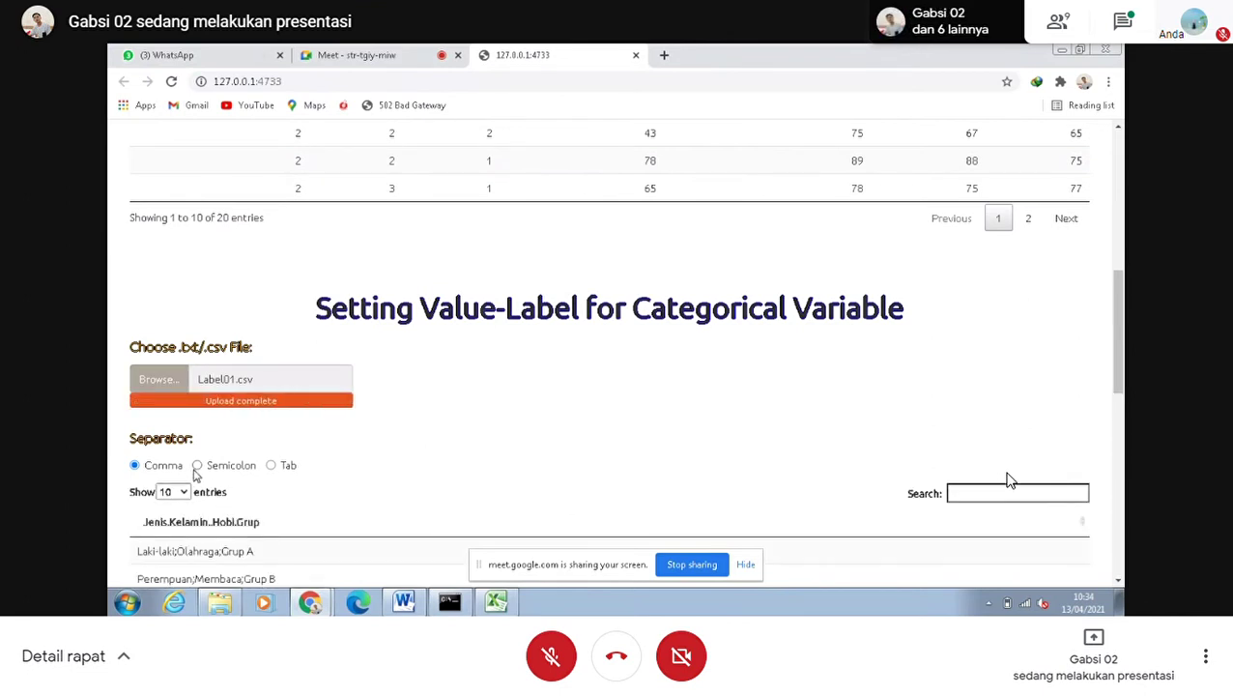
scroll(196, 473, "down", 3)
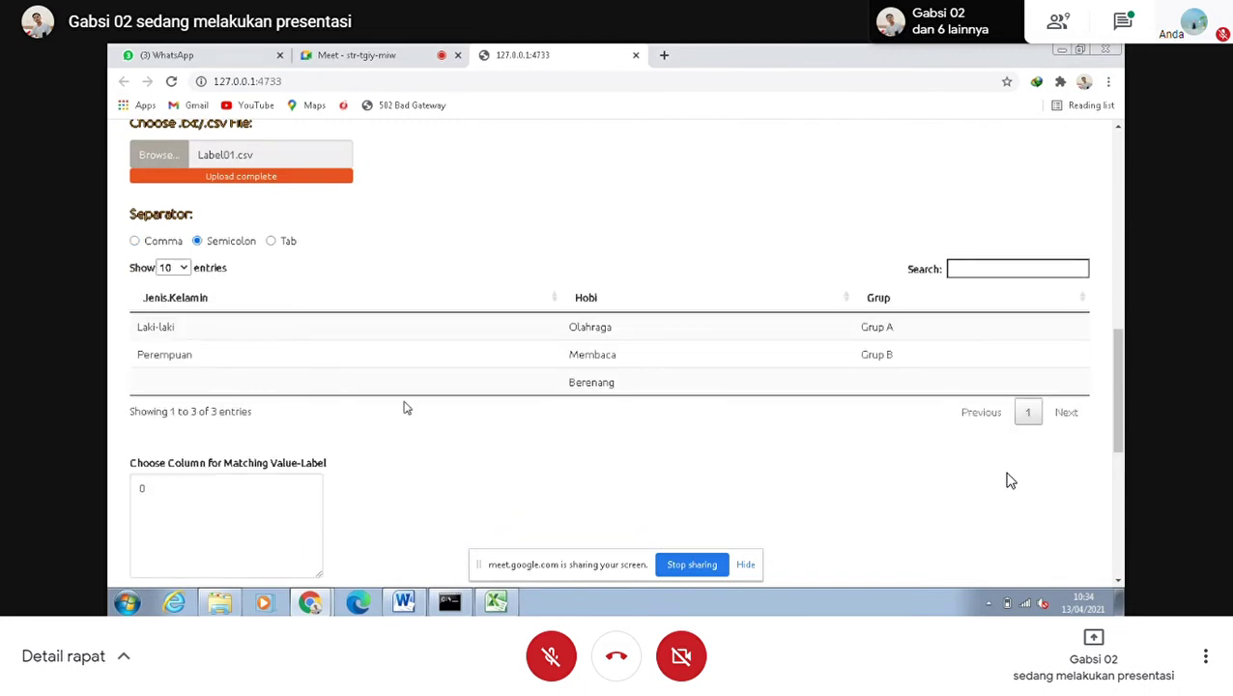
Enter columns 1, 2 and 3 on separate lines as the columns for matching value labels.
scroll(696, 341, "down", 2)
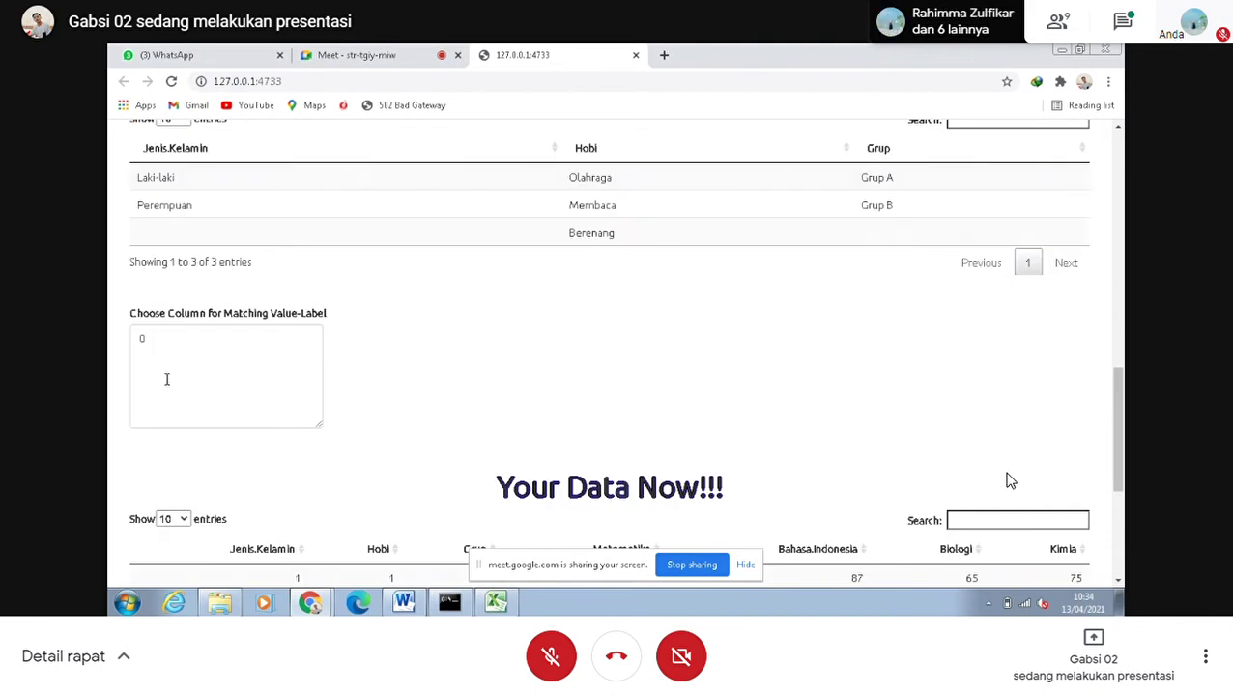
left_click(149, 339)
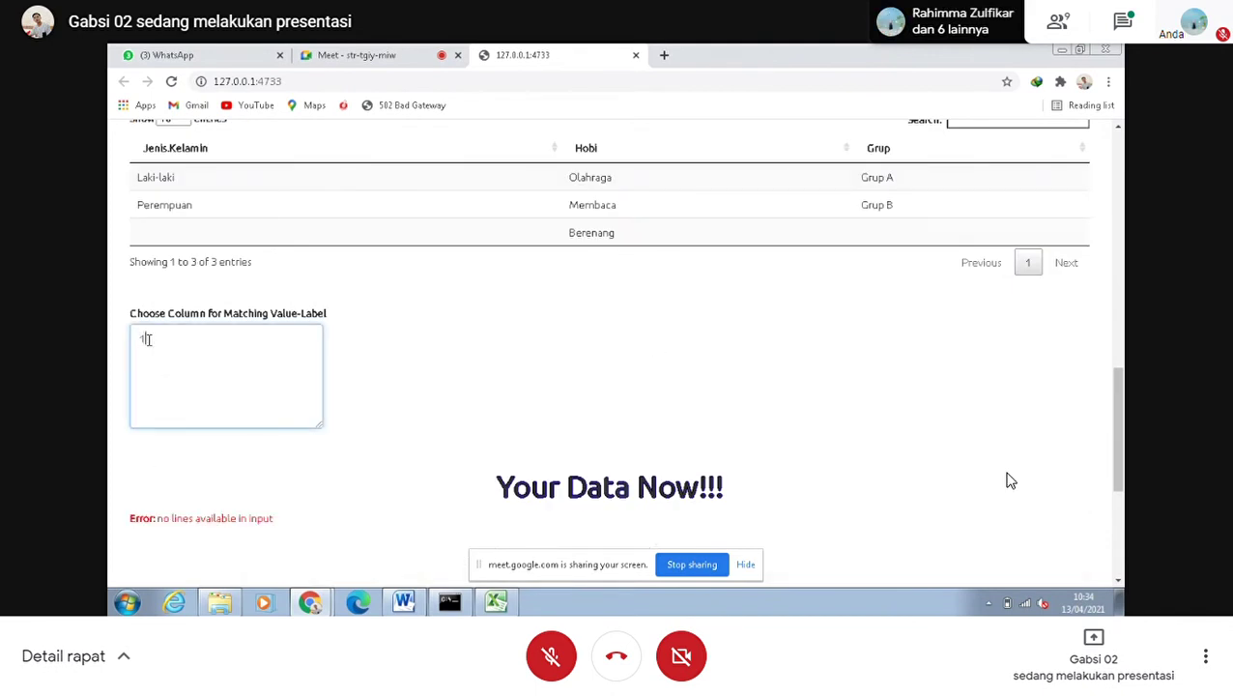
type("1")
key("Return")
type("2")
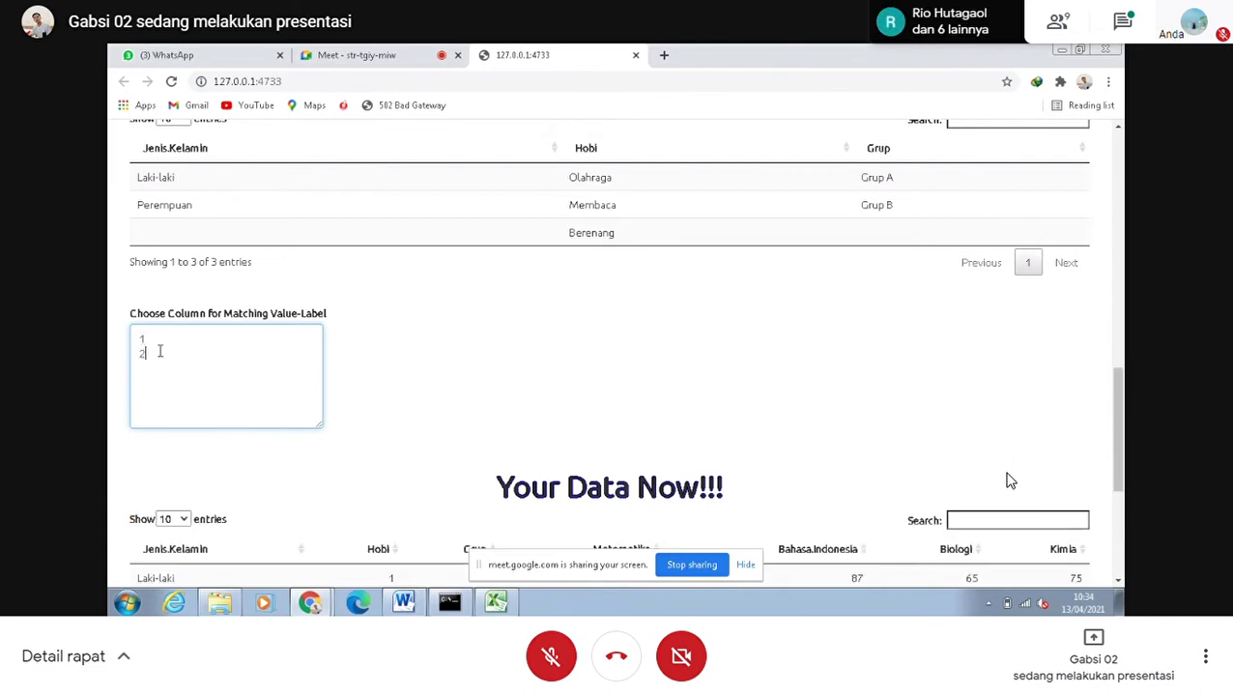
key("Return")
type("3")
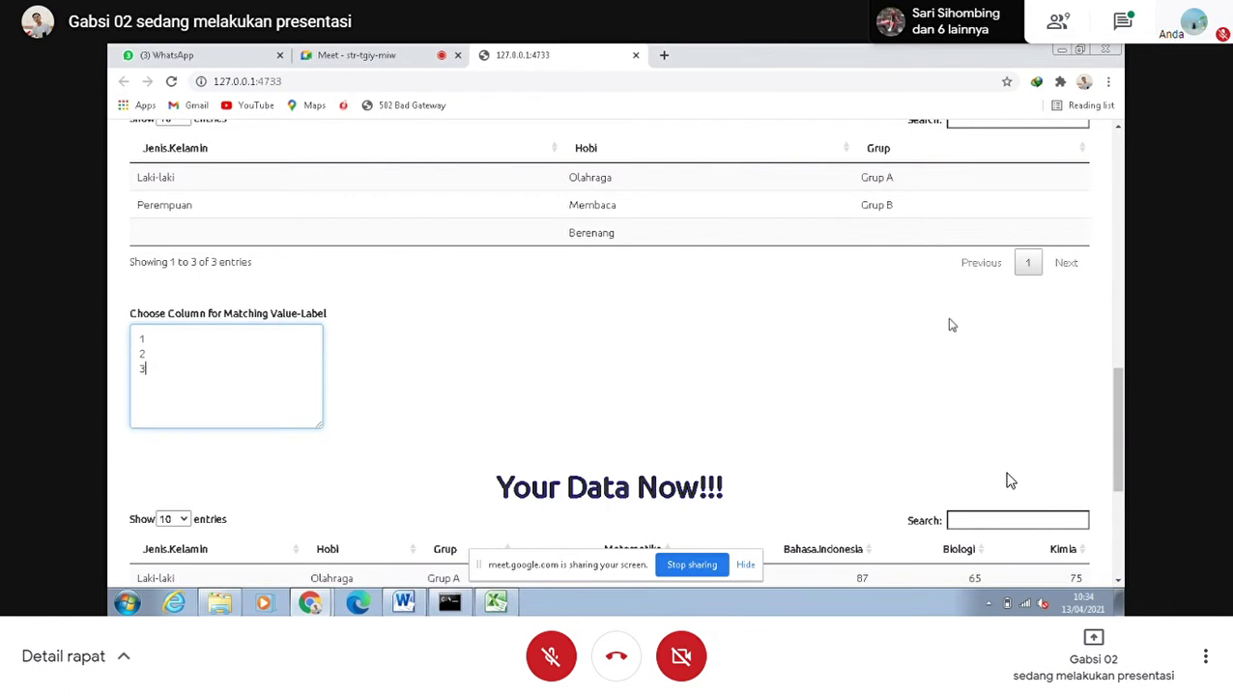
Compare the labelled data table with the original coded data and the value-label table.
scroll(681, 392, "down", 1)
scroll(681, 391, "down", 3)
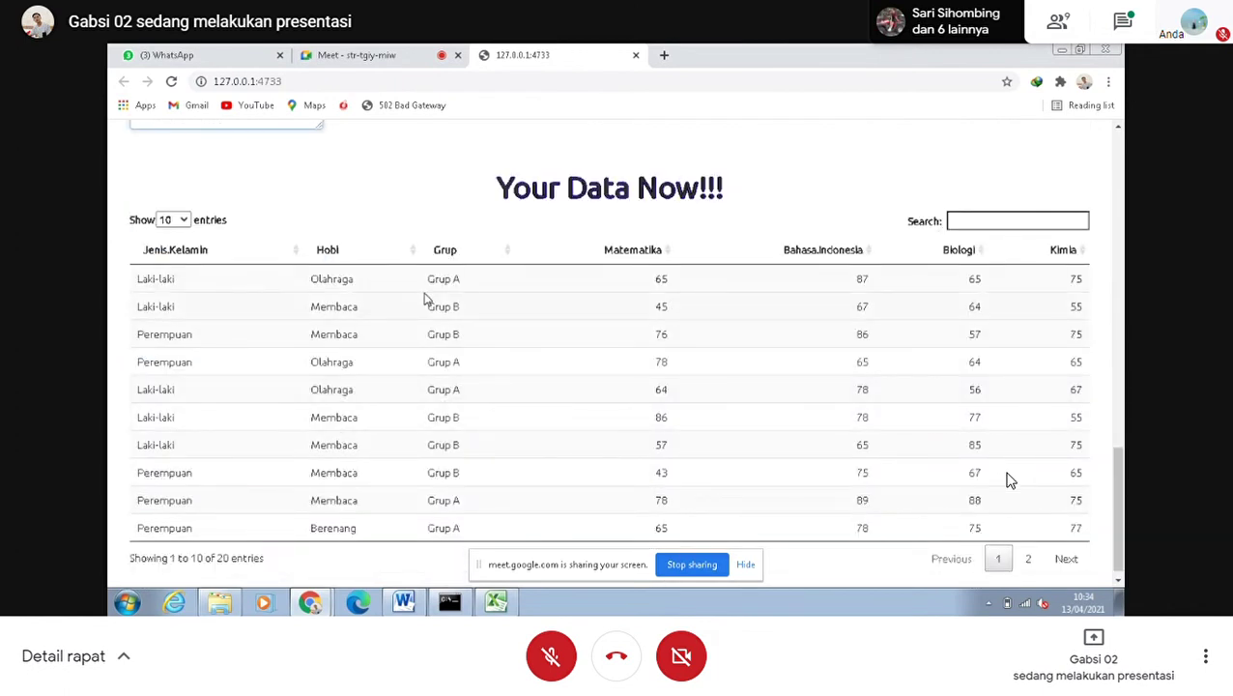
scroll(425, 297, "up", 3)
scroll(426, 299, "down", 2)
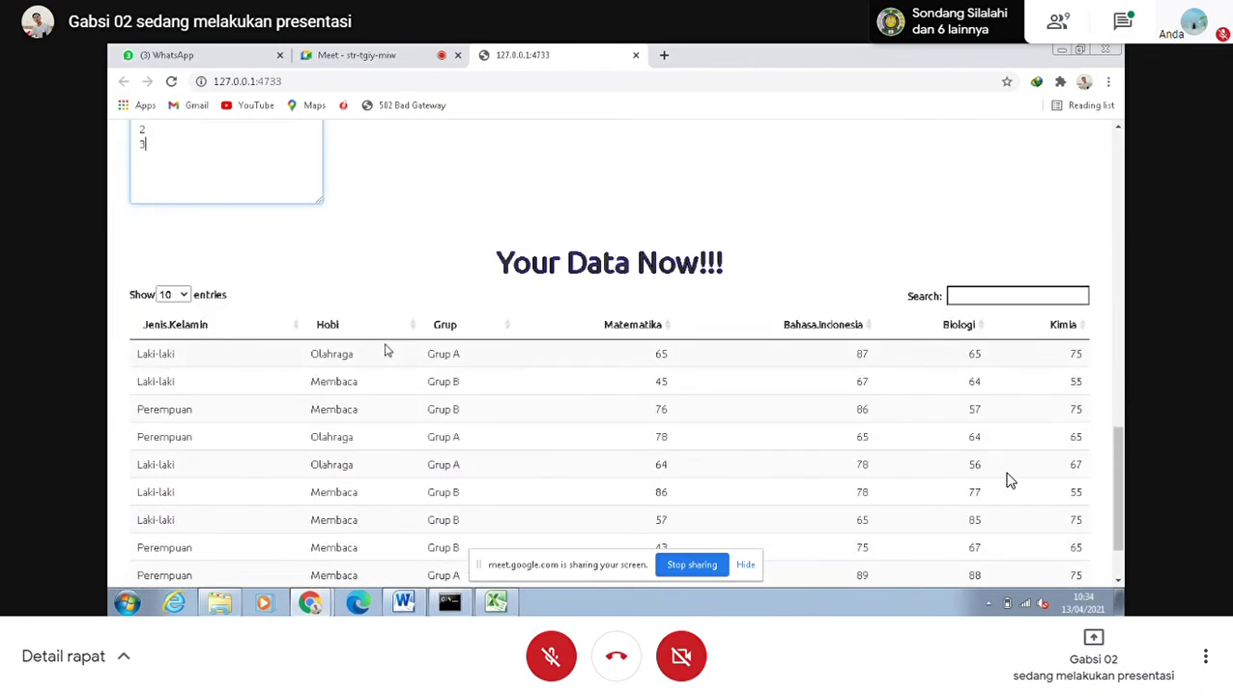
scroll(391, 335, "up", 5)
scroll(406, 335, "down", 2)
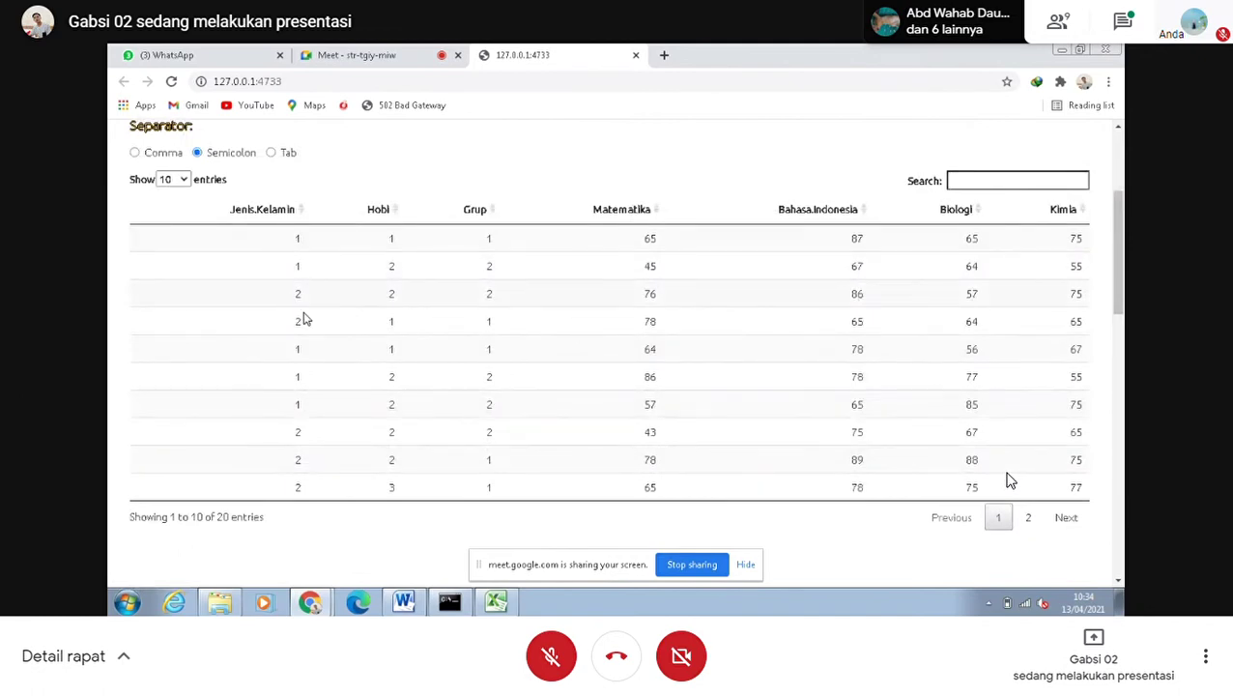
scroll(464, 300, "down", 6)
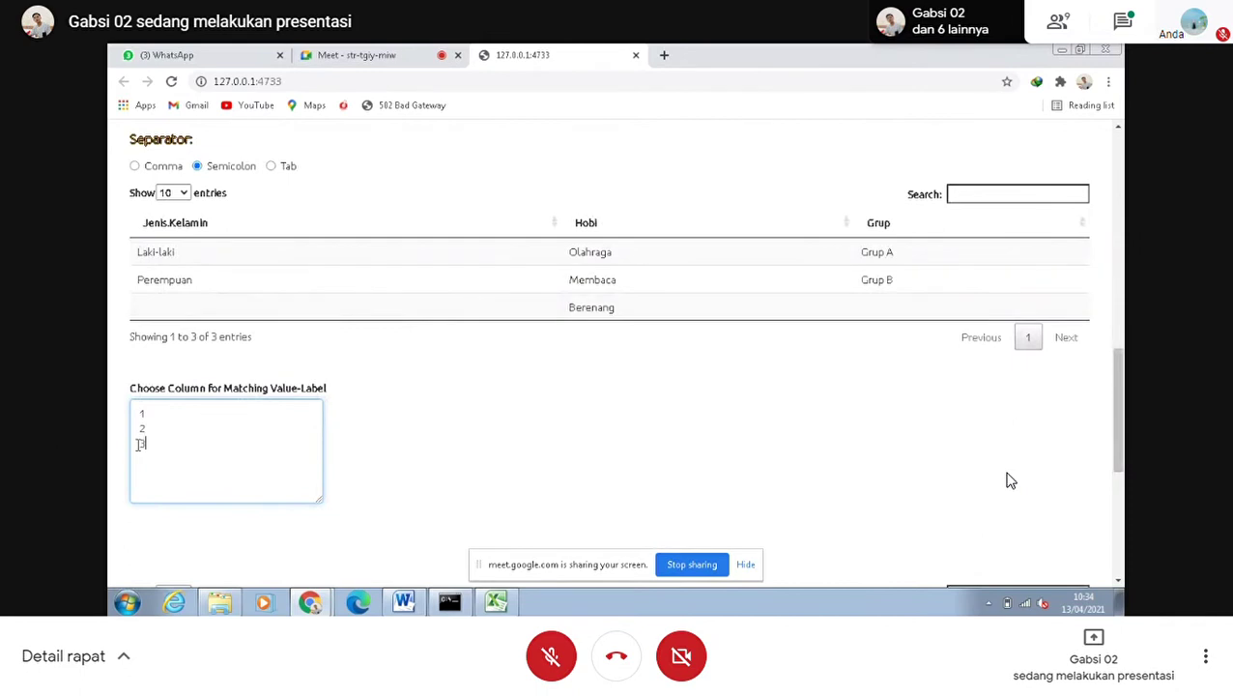
scroll(207, 406, "down", 3)
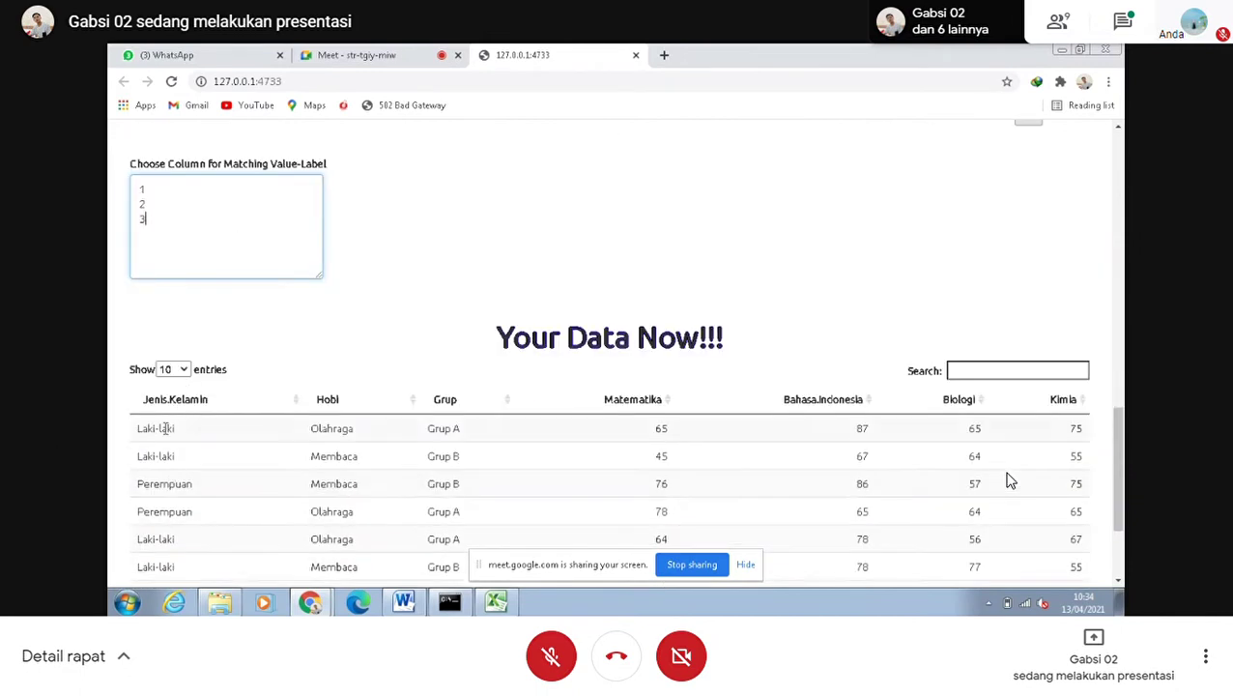
scroll(183, 440, "down", 1)
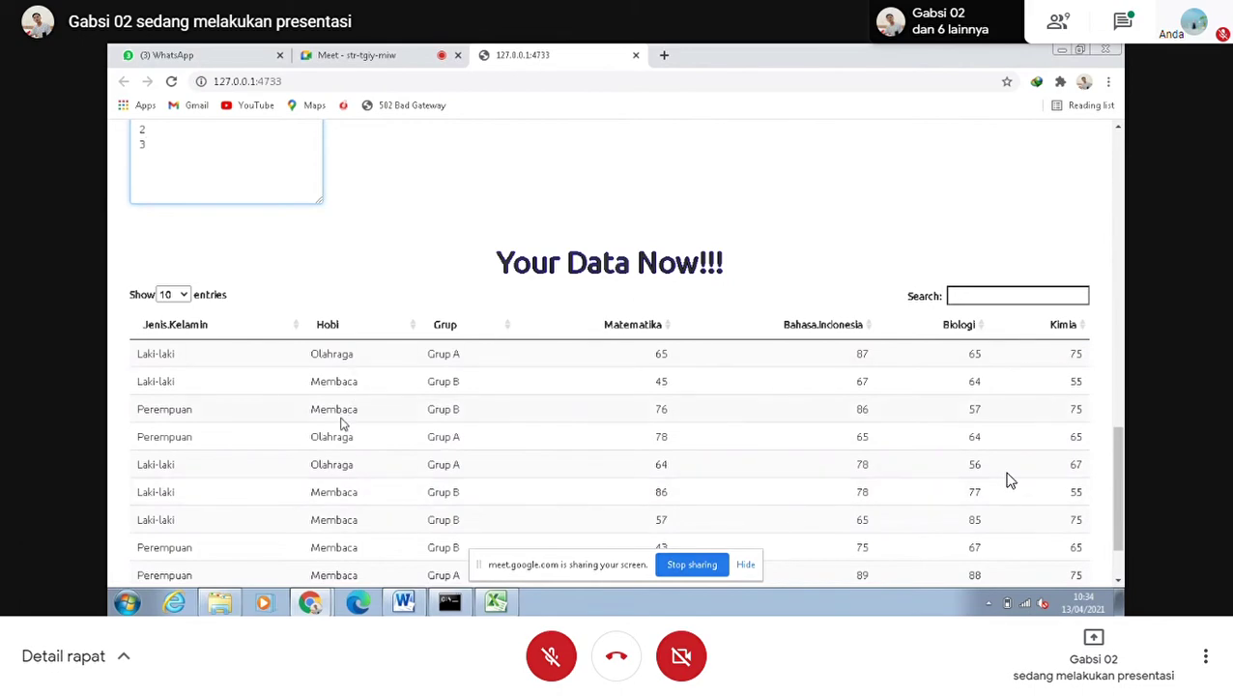
scroll(335, 454, "down", 1)
Open the frequency version of the pie graph.
scroll(383, 464, "up", 15)
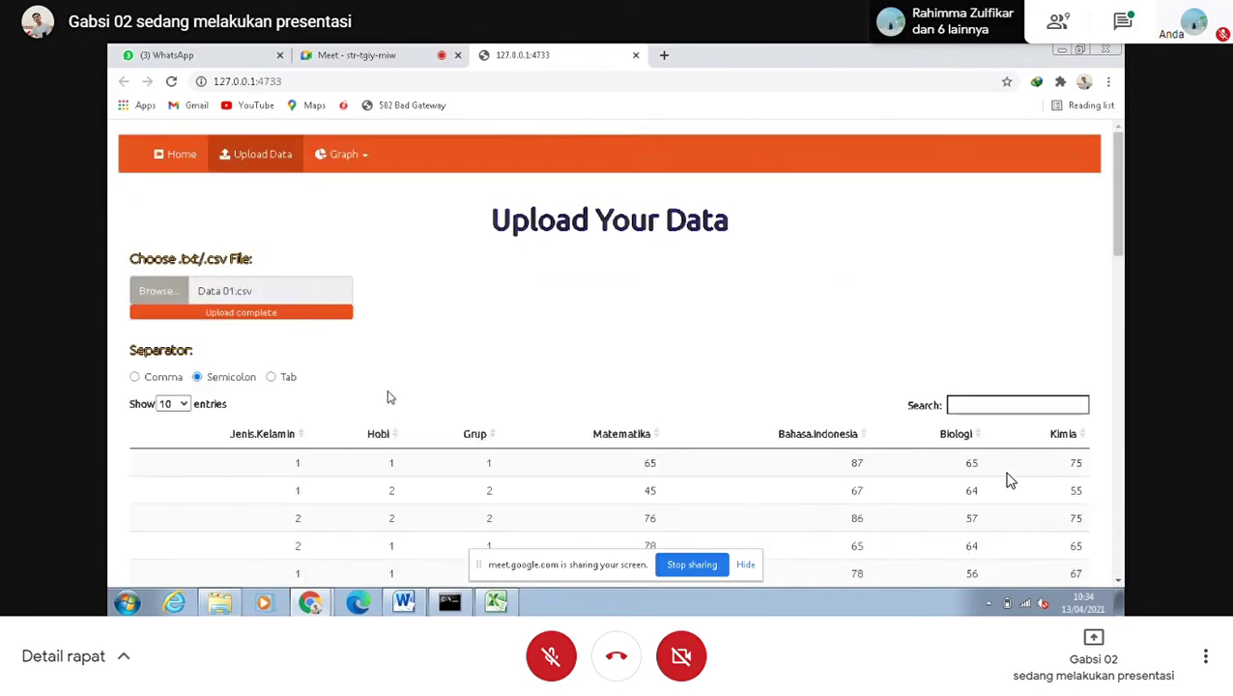
left_click(345, 165)
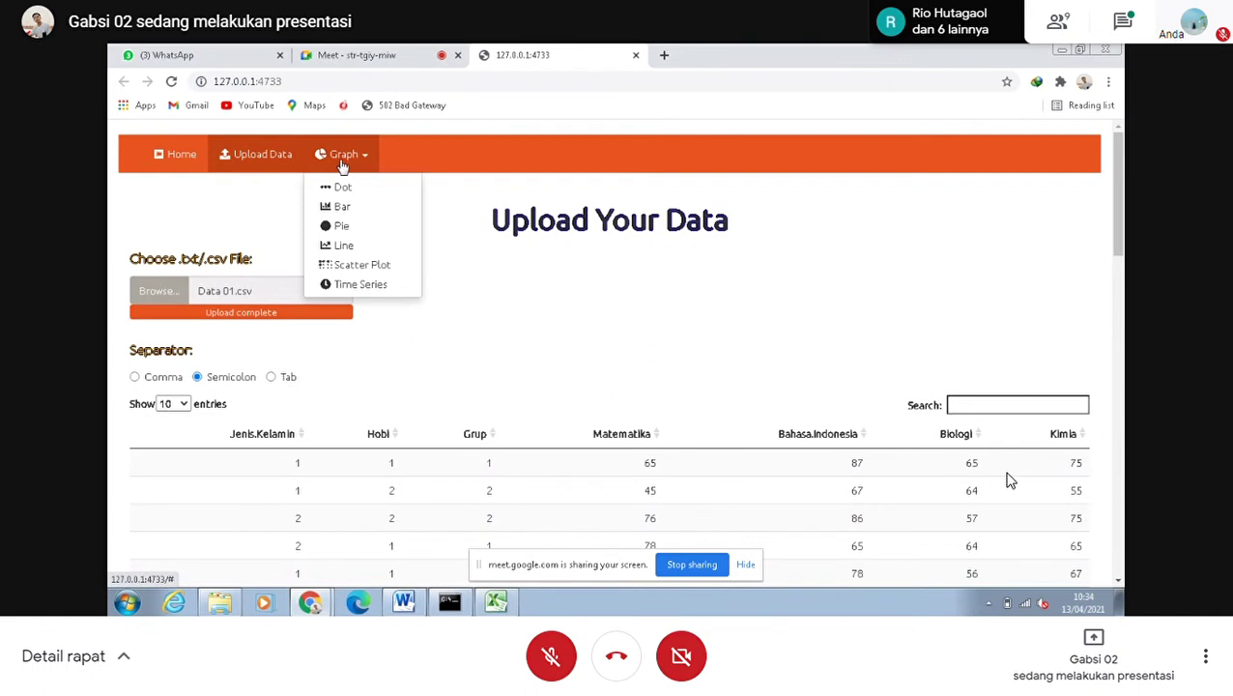
left_click(343, 226)
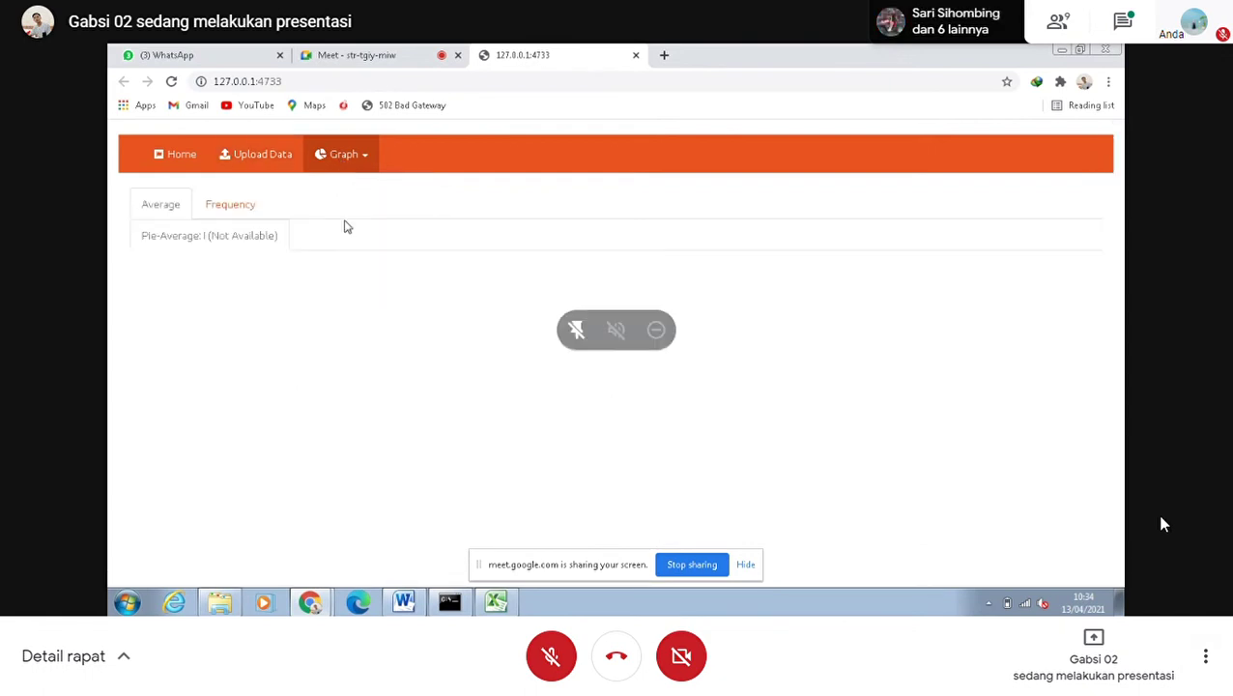
left_click(220, 209)
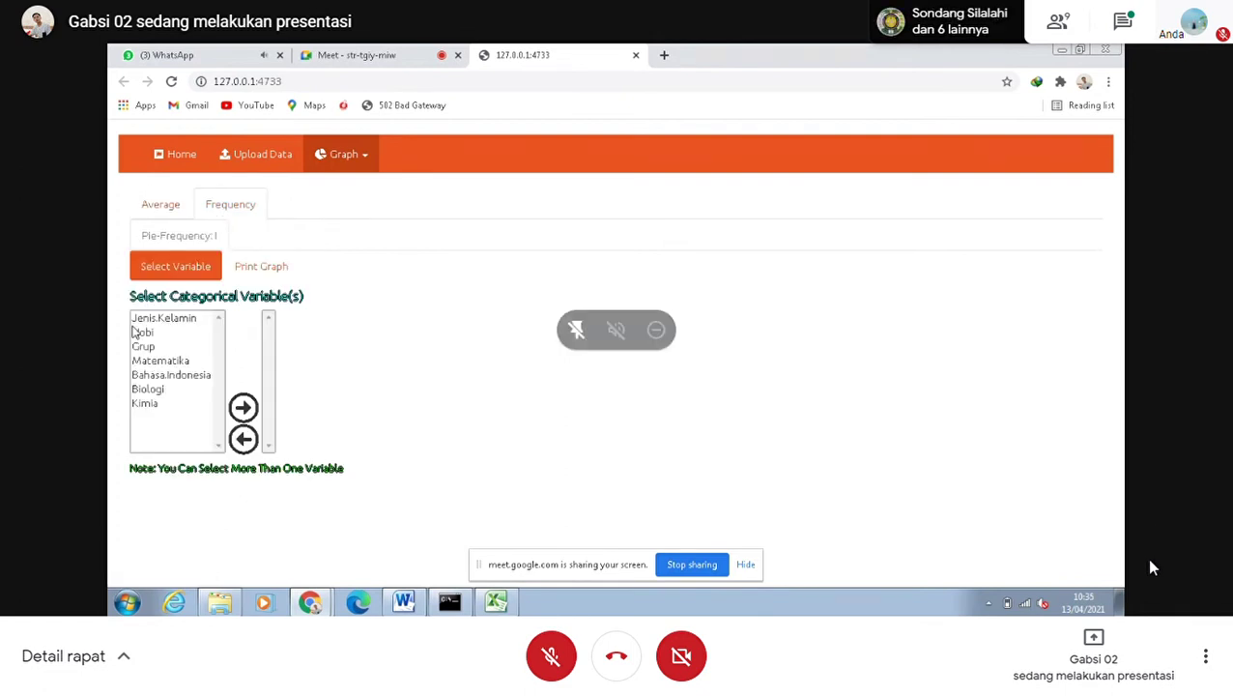
Choose Jenis.Kelamin, Hobi and Grup as the categorical variables and display their pie graphs.
left_click(141, 332)
left_click_drag(136, 322, 143, 350)
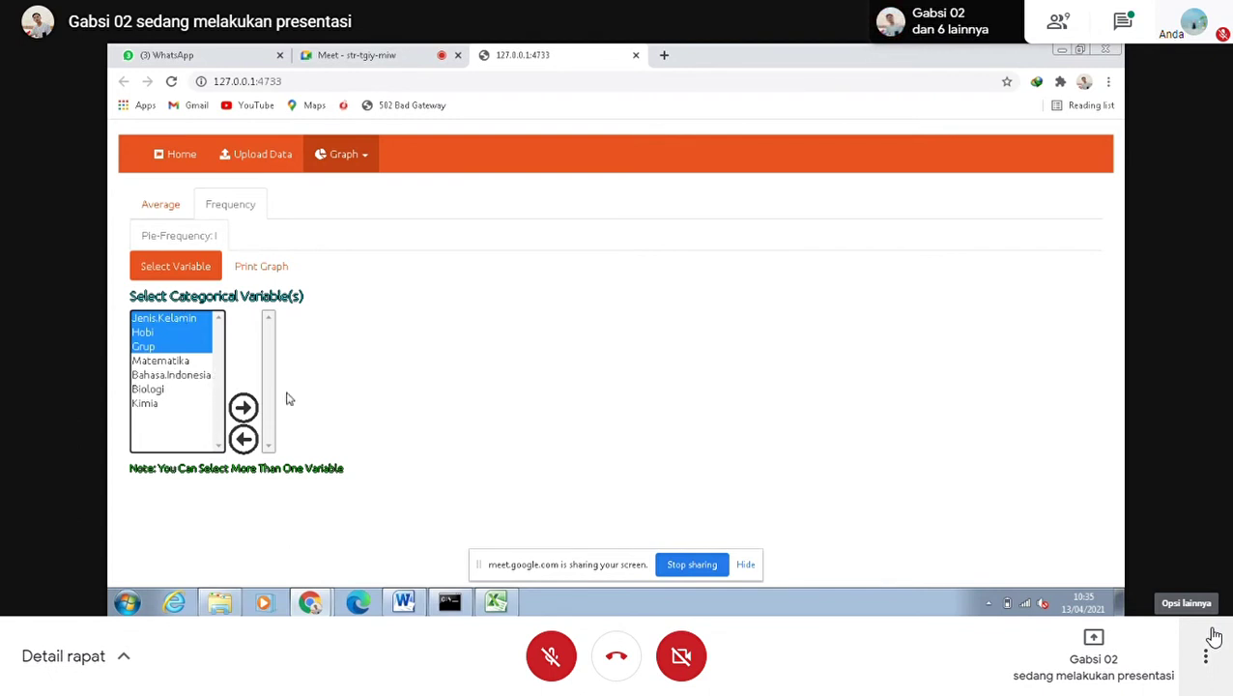
left_click(245, 409)
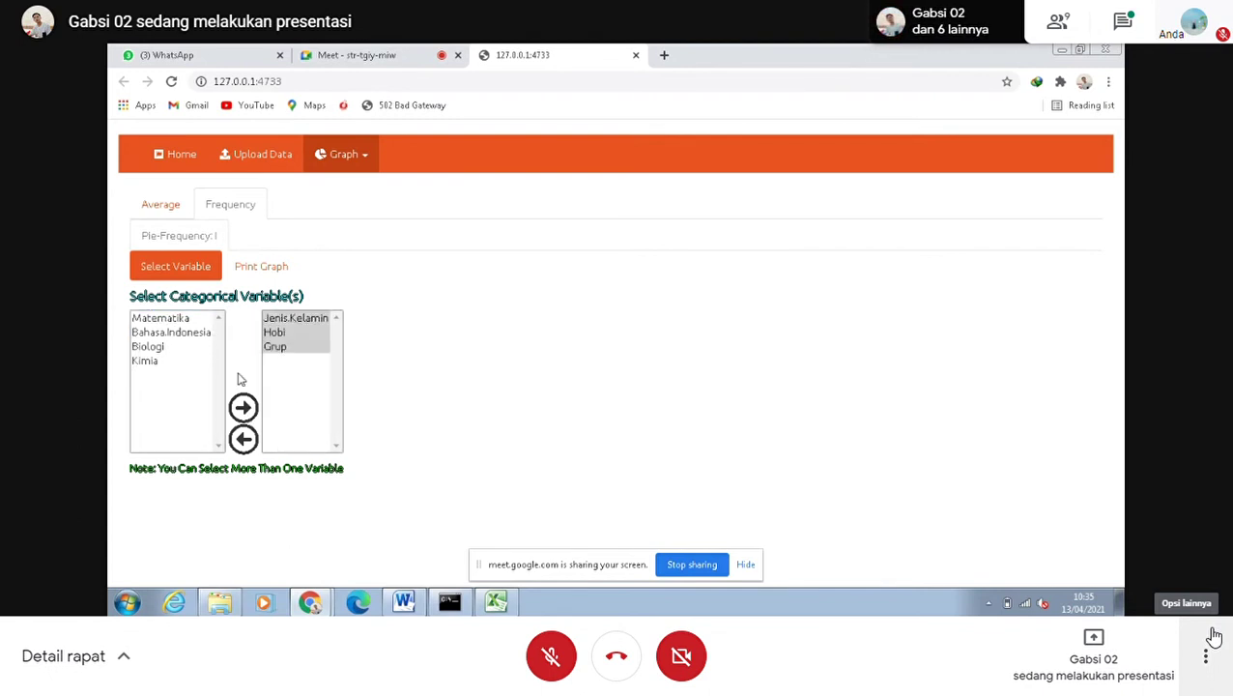
left_click(236, 271)
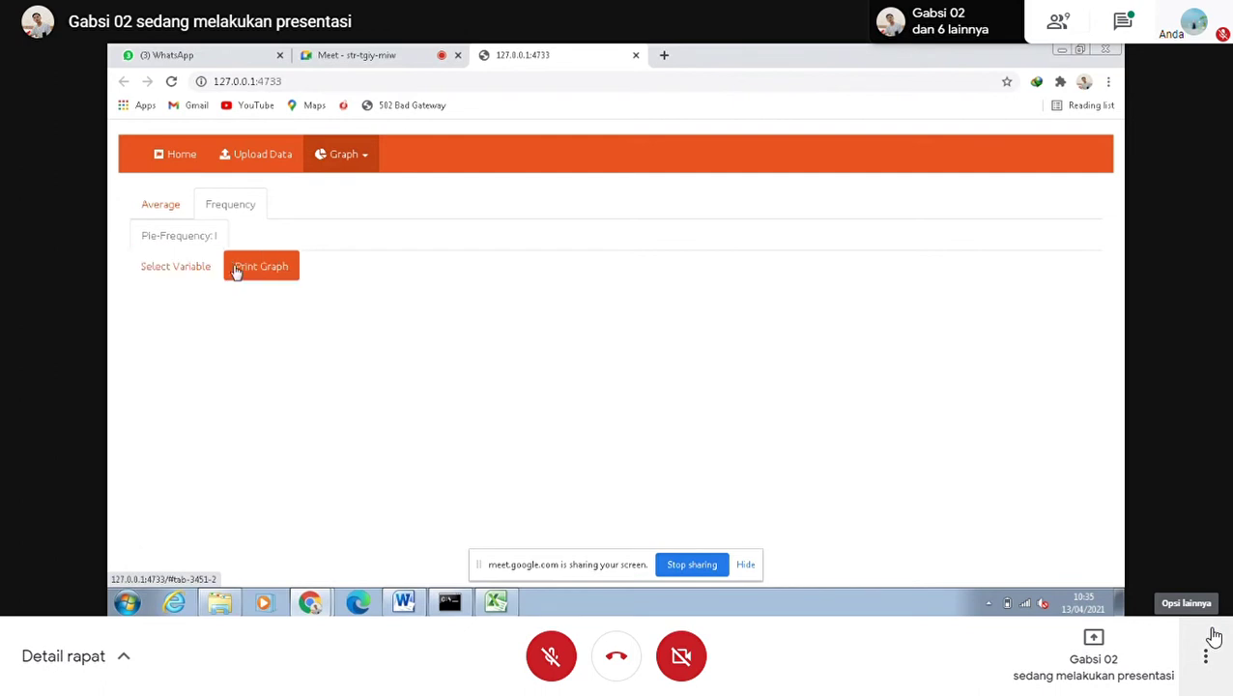
Set the bar color of the pie graphs to Manual.
mouse_move(1204, 565)
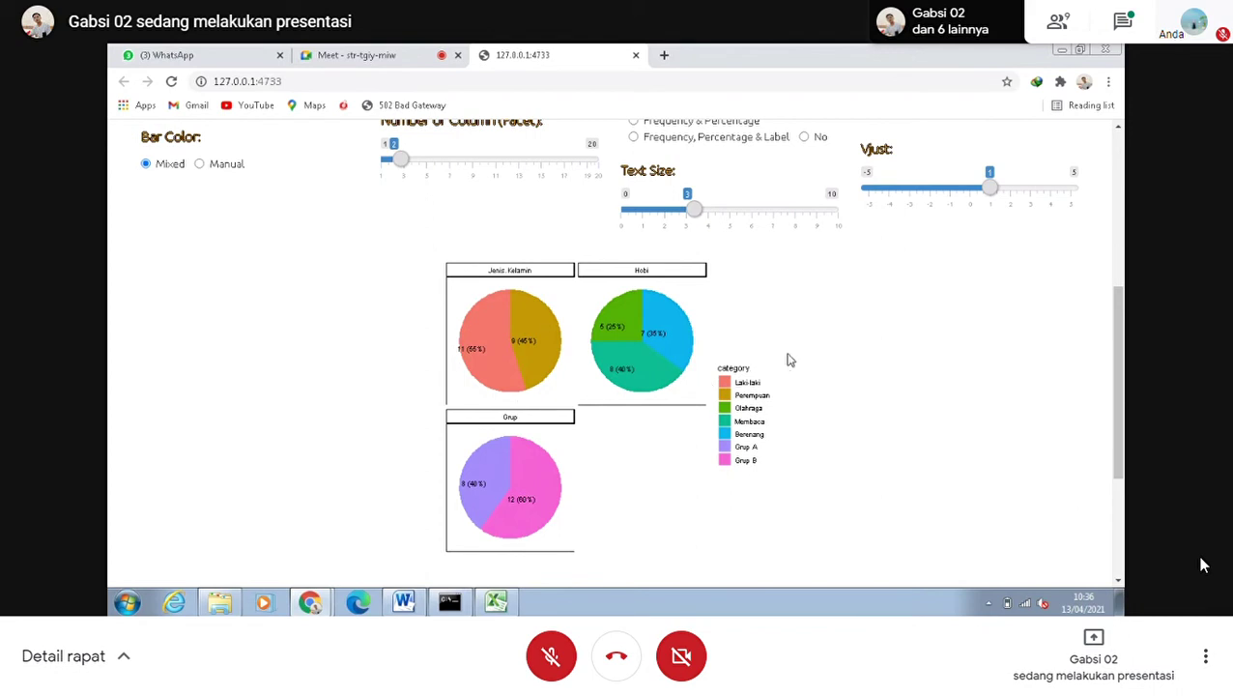
scroll(697, 390, "up", 1)
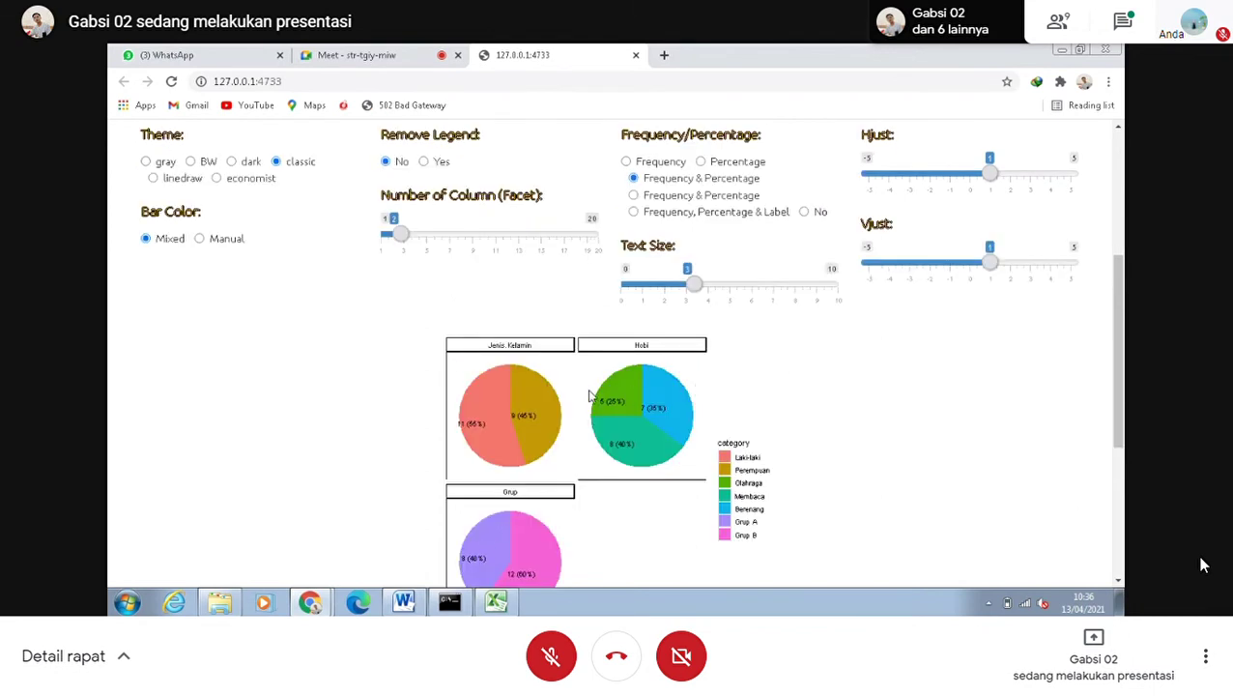
scroll(564, 360, "up", 1)
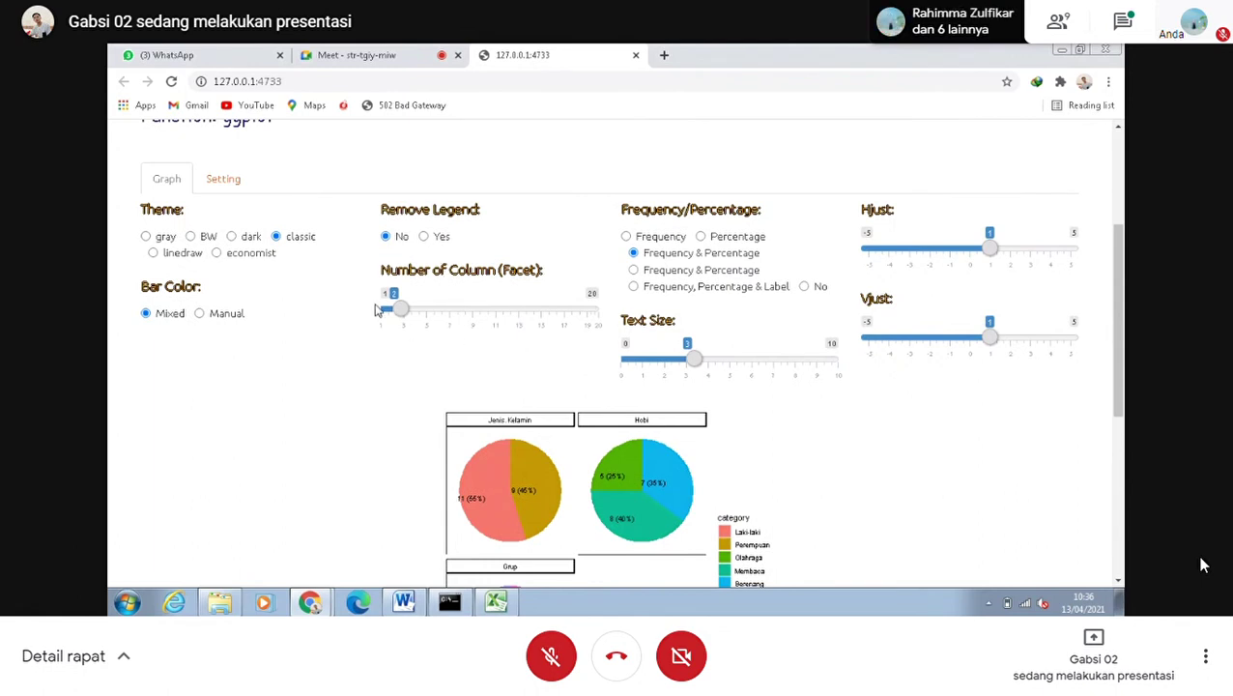
left_click(199, 313)
scroll(199, 316, "down", 2)
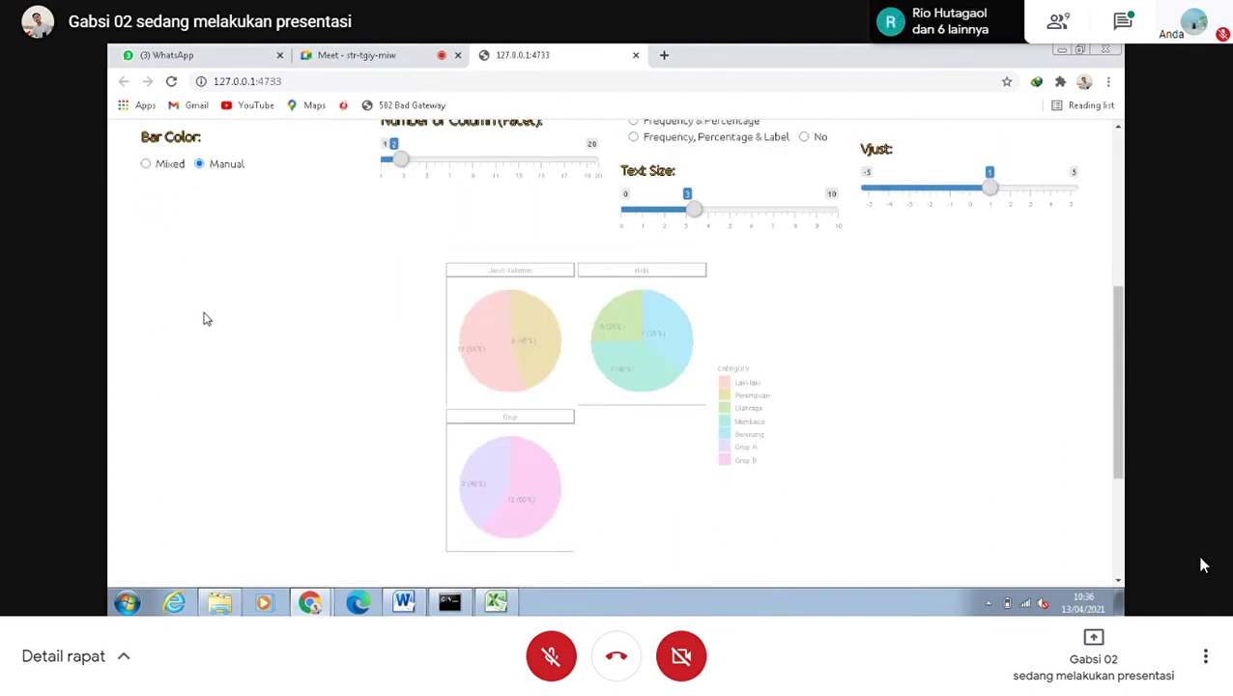
Set the bar color of the pie graphs back to Mixed.
scroll(204, 319, "up", 1)
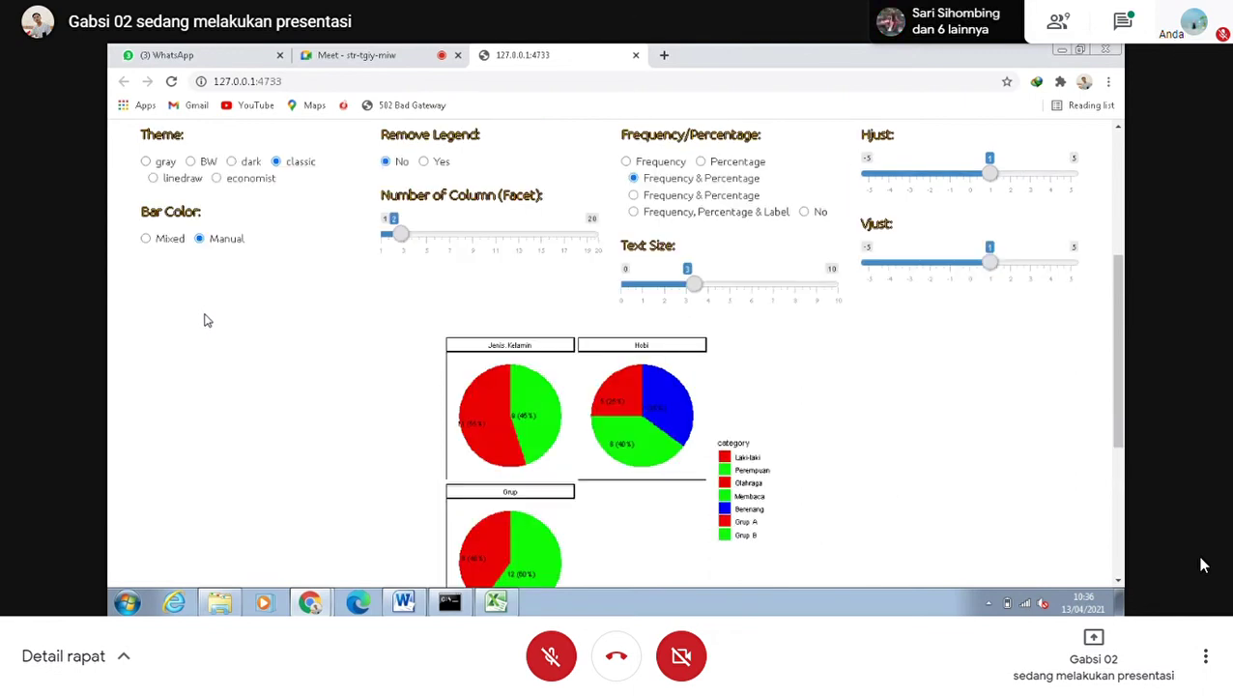
scroll(204, 320, "down", 1)
left_click(146, 164)
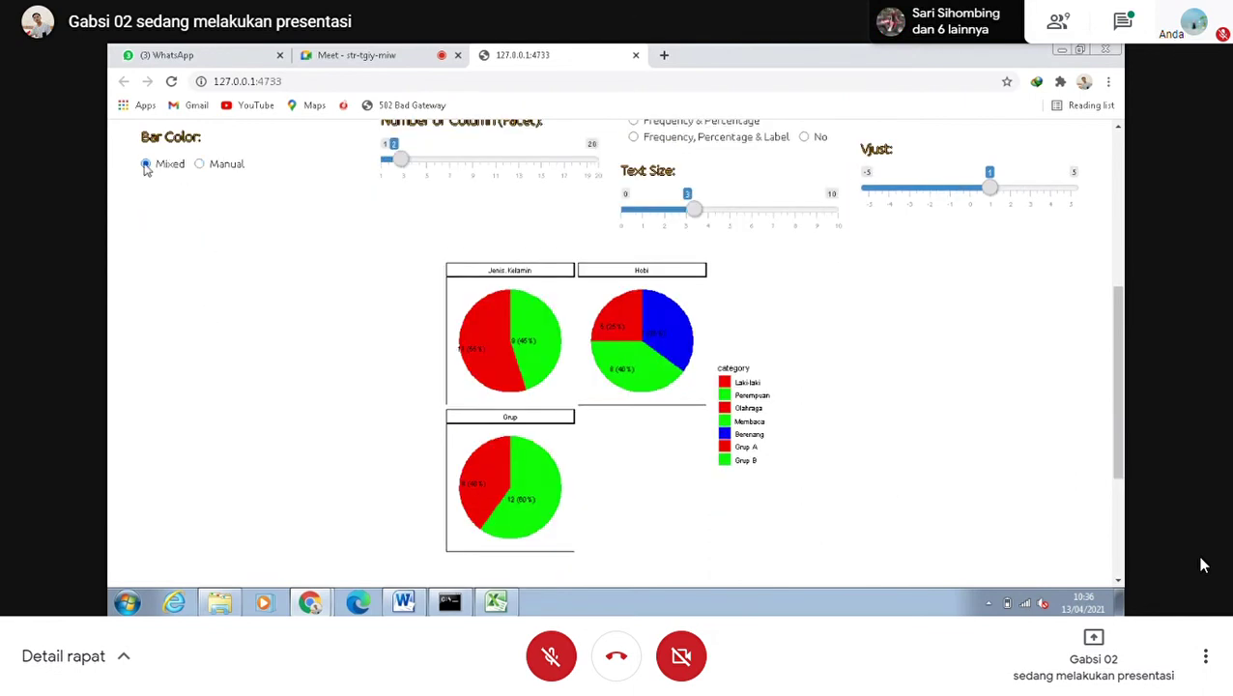
Remove the legend from the pie graphs and restore it again.
scroll(196, 232, "up", 2)
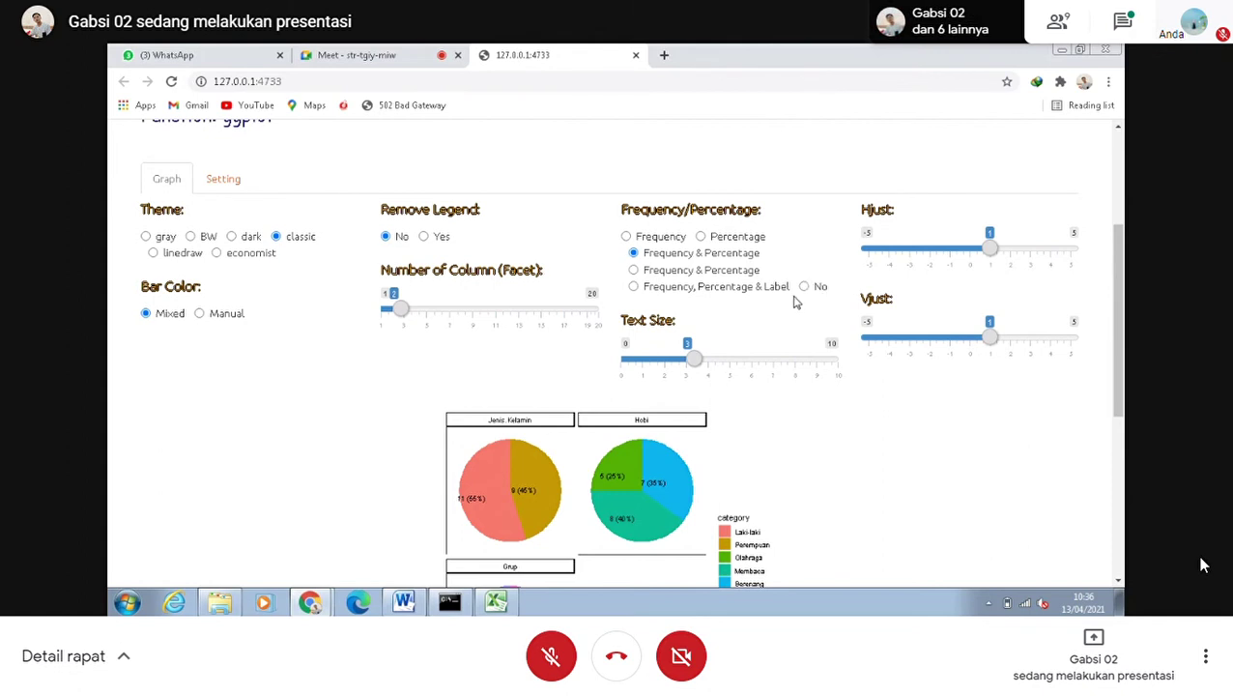
left_click(425, 237)
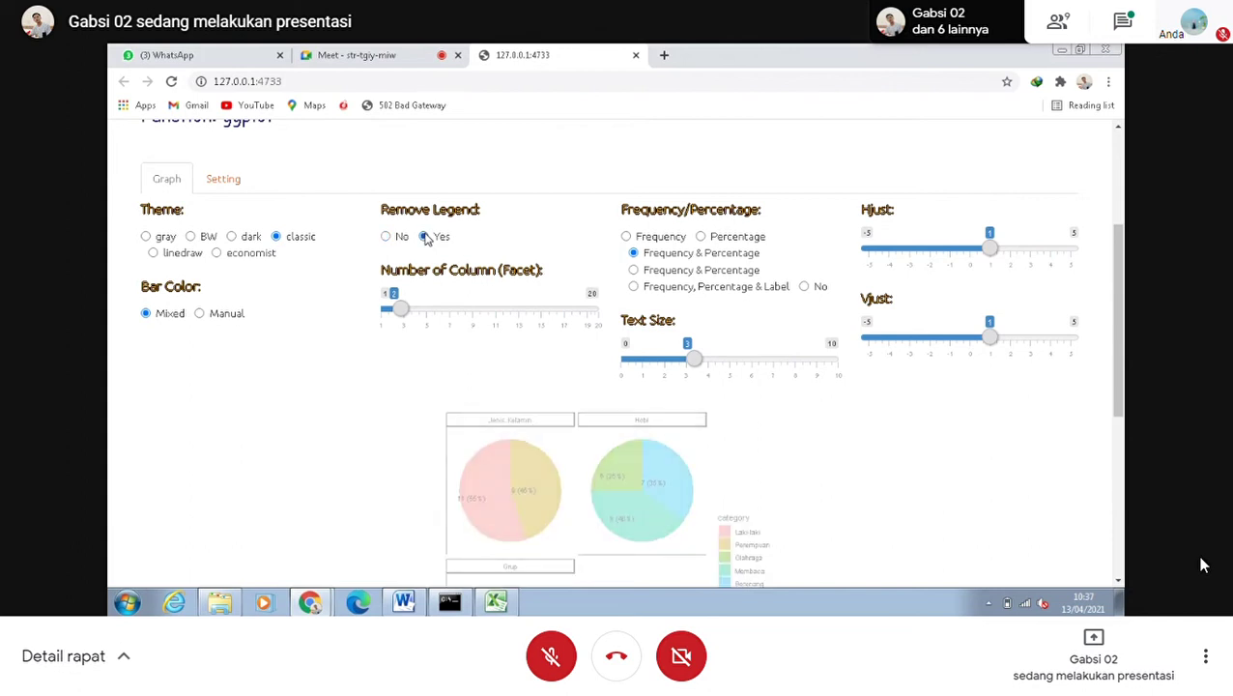
scroll(427, 239, "down", 1)
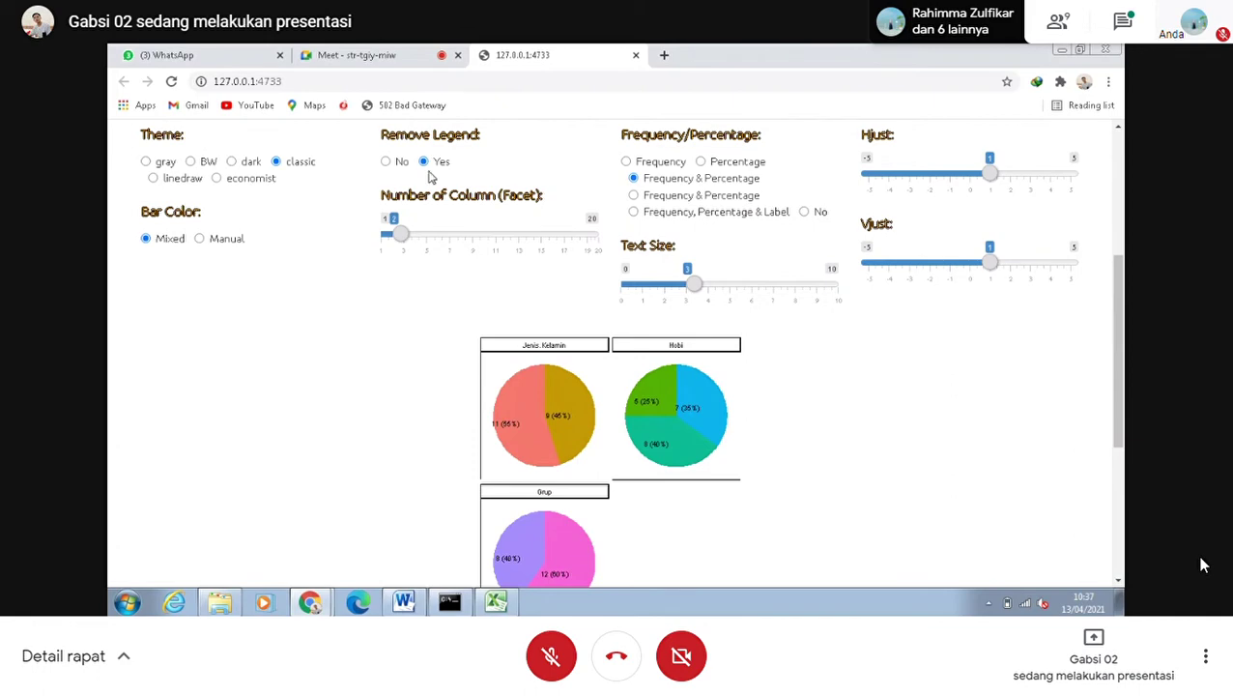
left_click(388, 162)
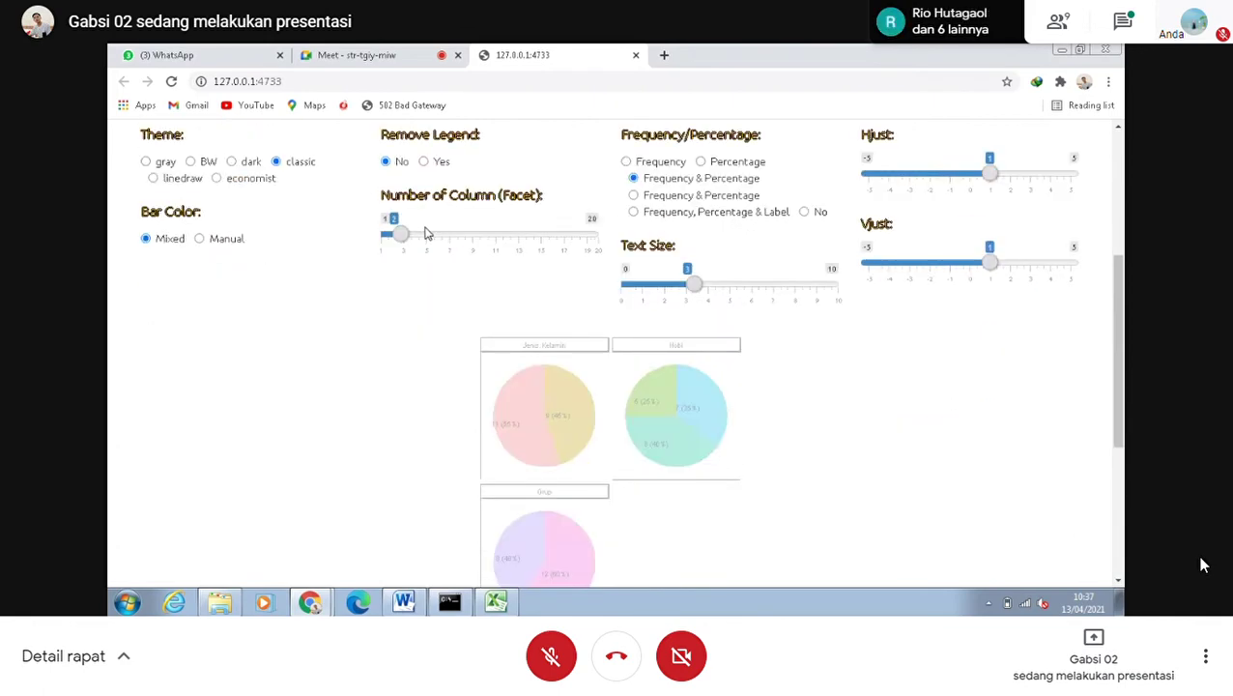
Open the average version of the bar graph.
scroll(426, 232, "up", 3)
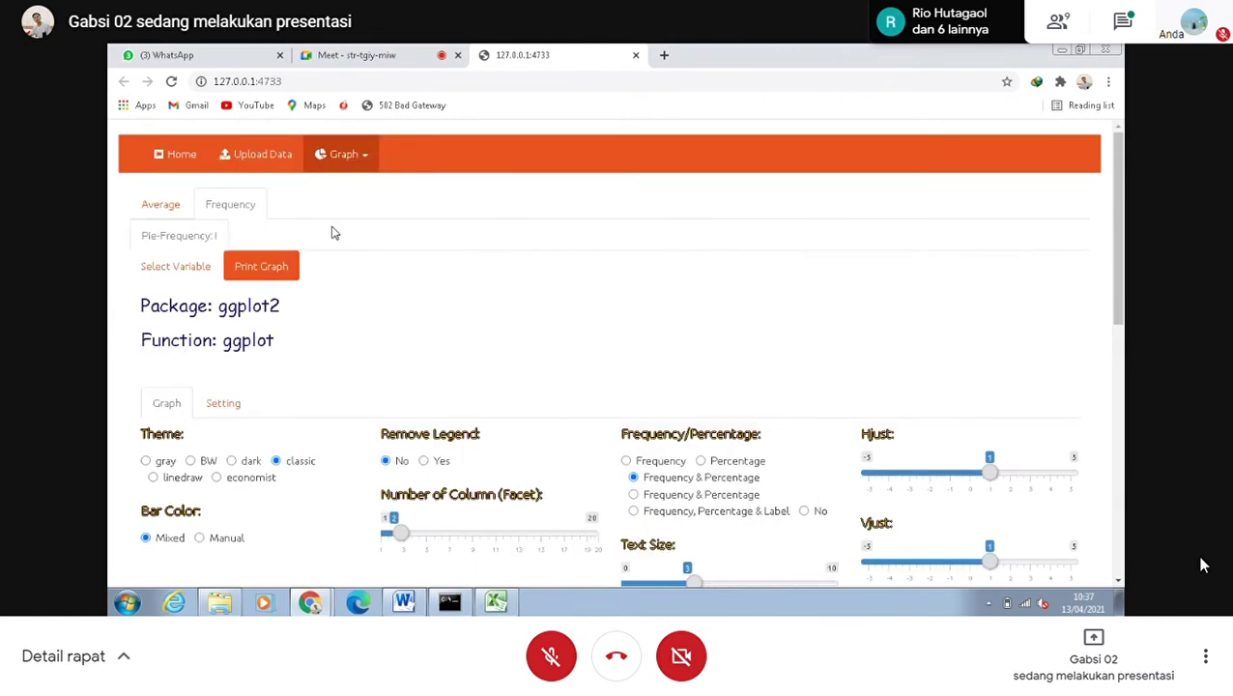
left_click(354, 162)
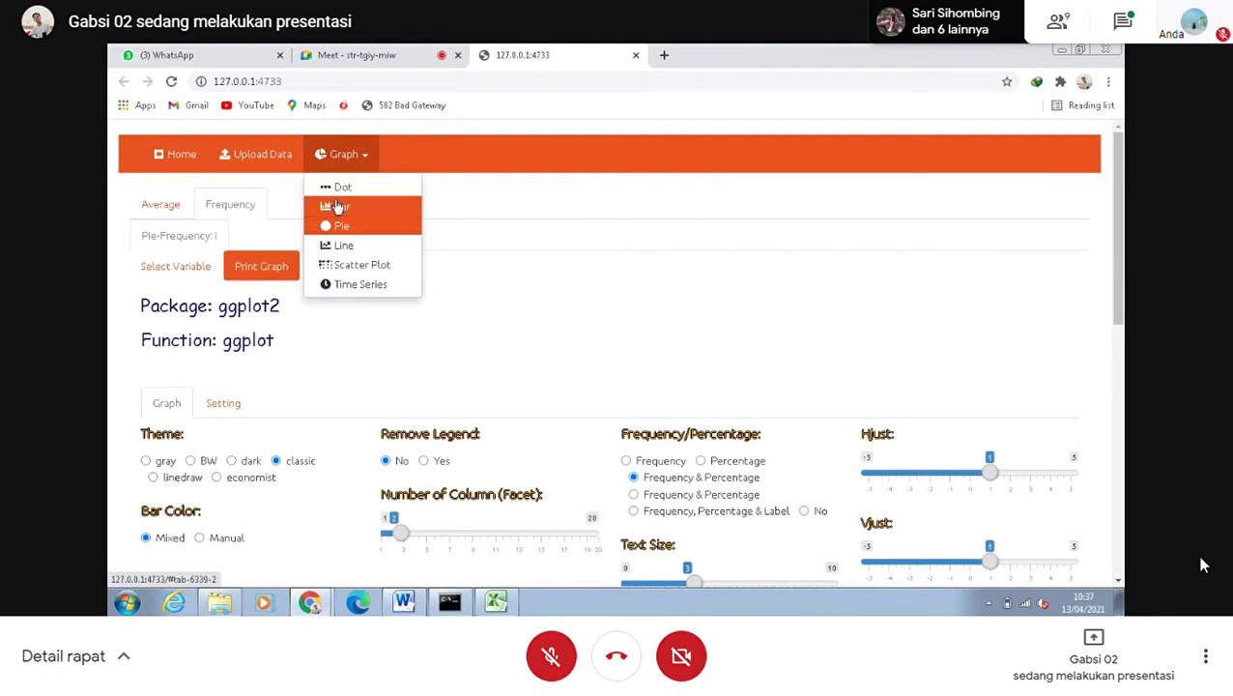
left_click(337, 206)
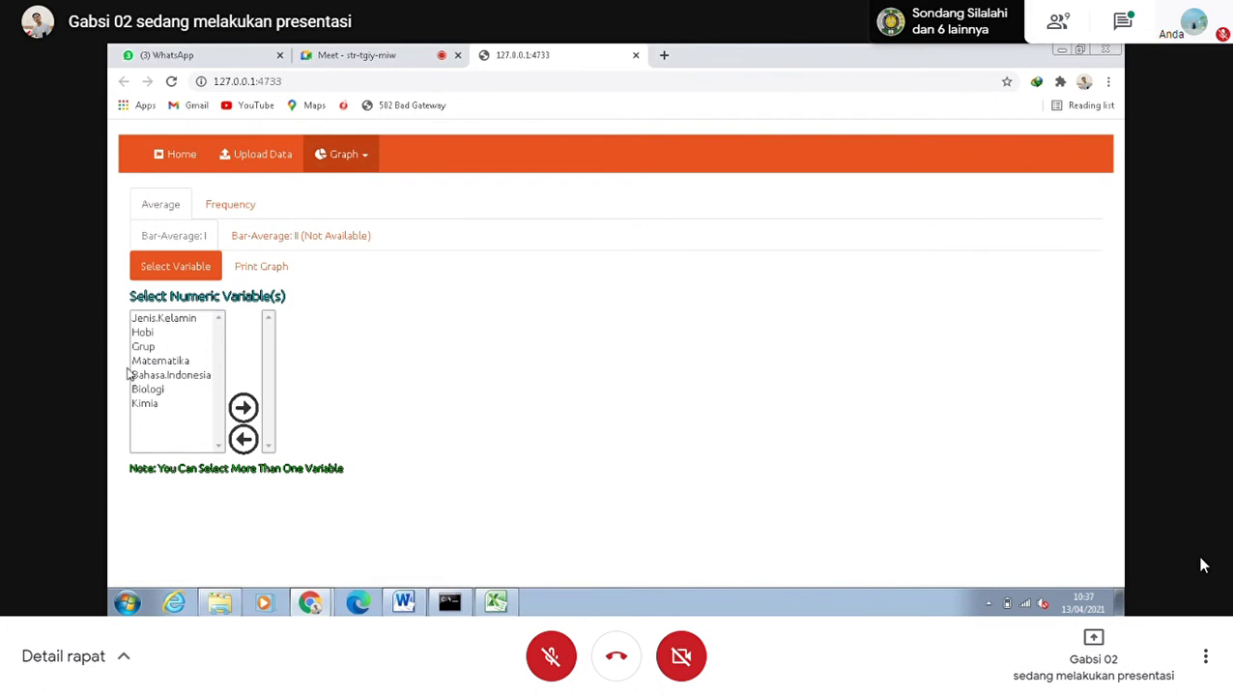
Choose Matematika, Bahasa.Indonesia, Biologi and Kimia as the numeric variables and display their average bar graphs.
left_click_drag(147, 366, 141, 413)
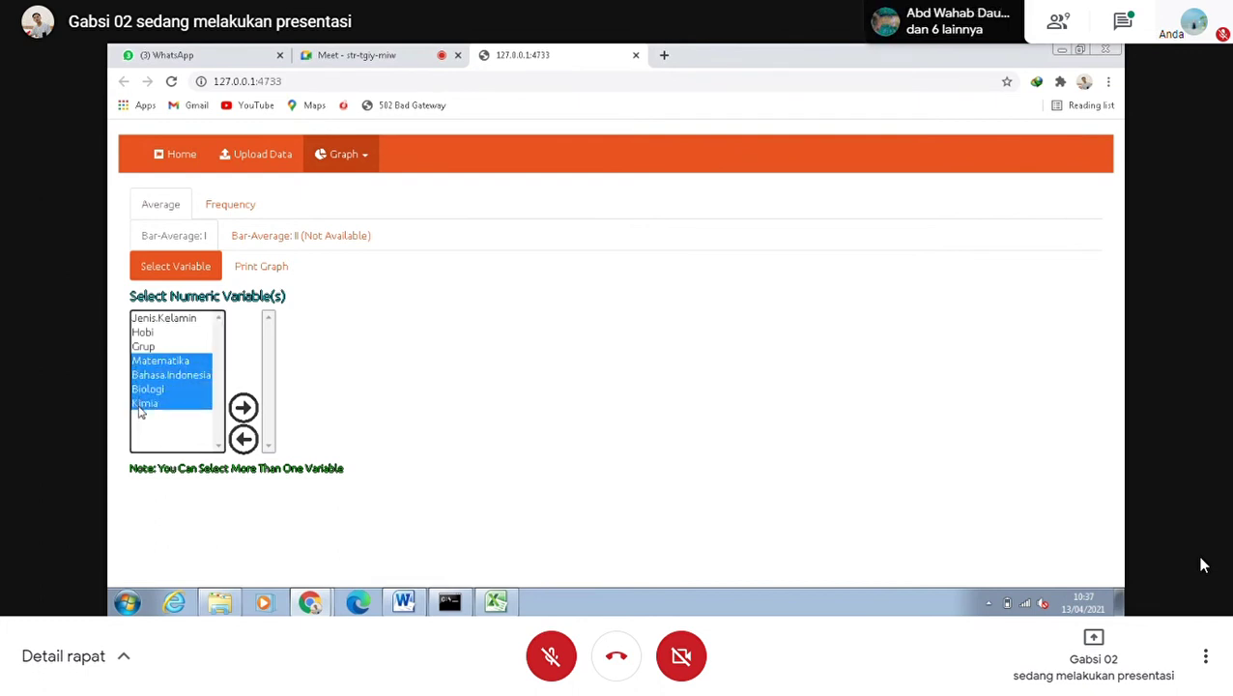
left_click(244, 408)
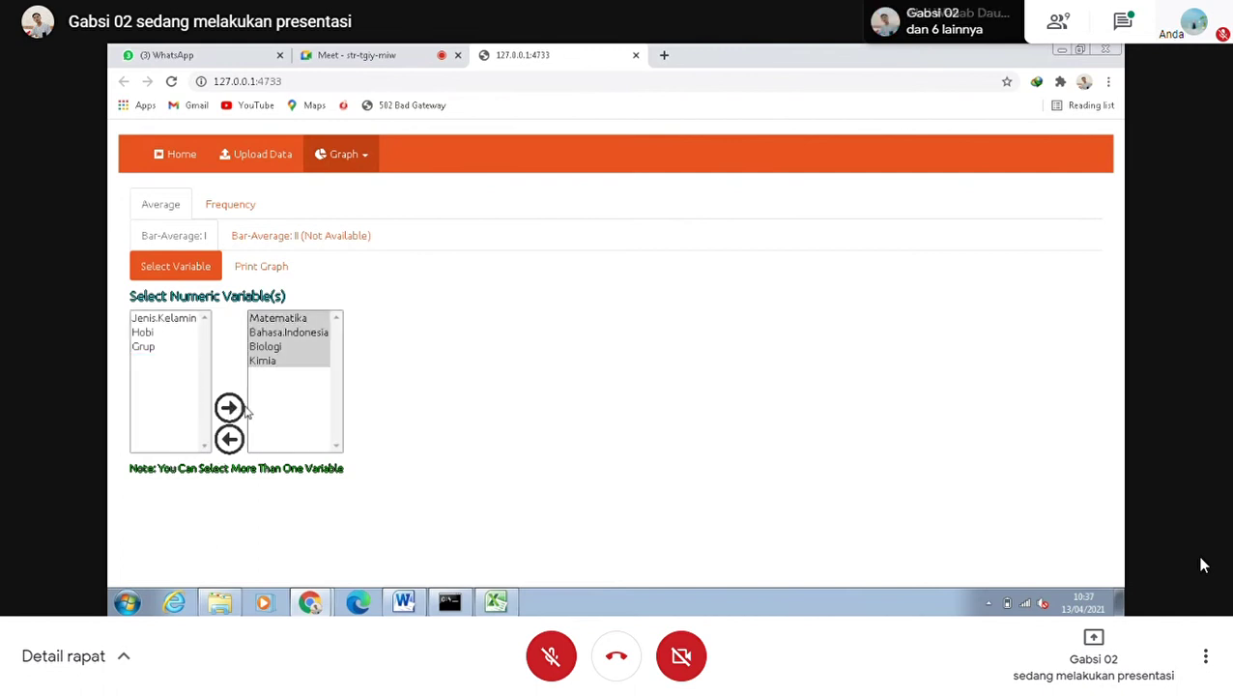
left_click(280, 275)
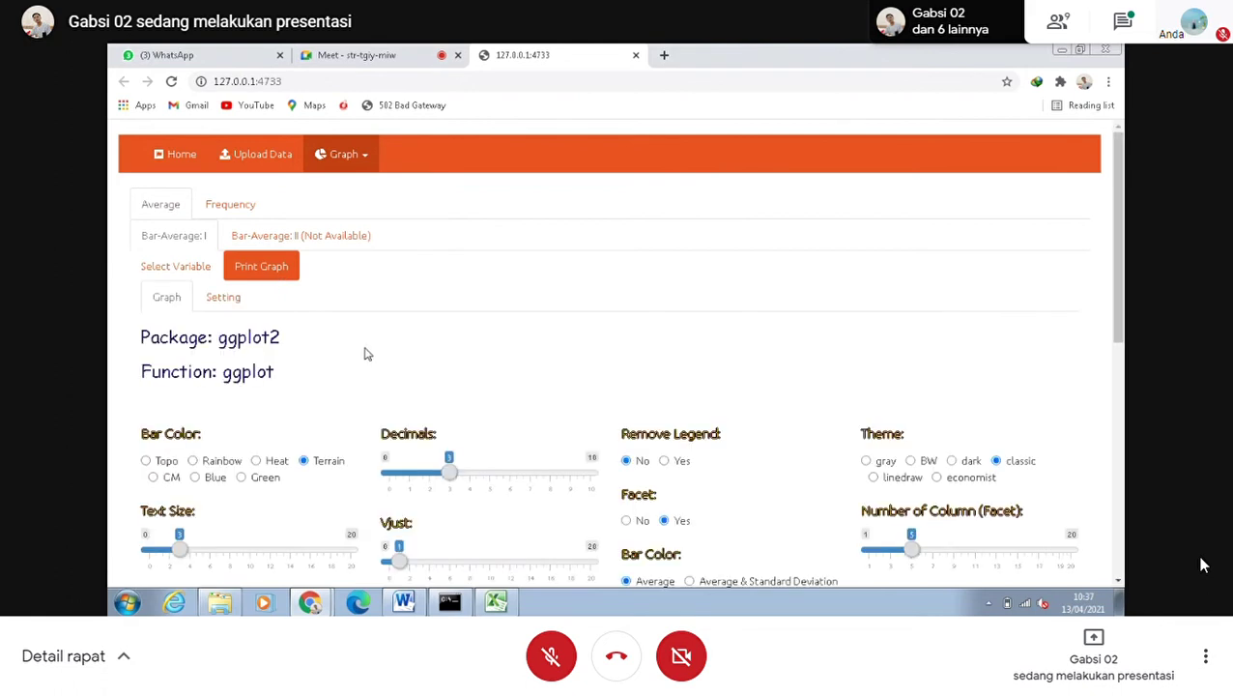
scroll(367, 354, "down", 3)
scroll(368, 352, "up", 1)
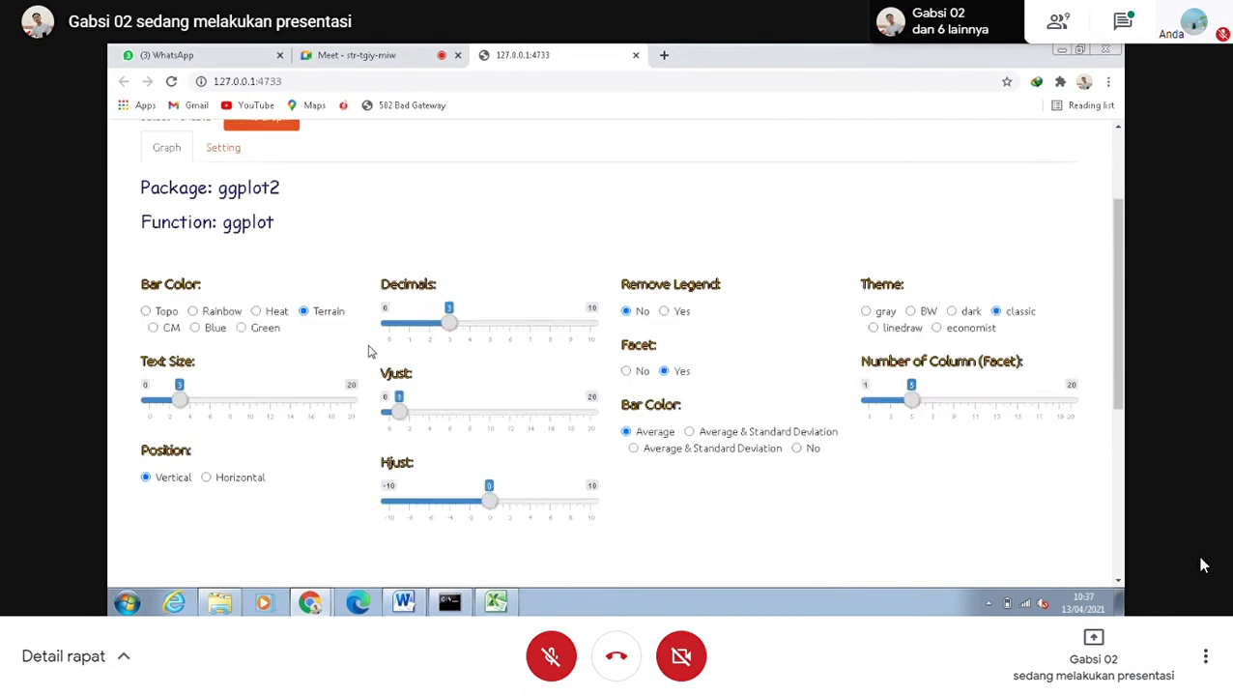
scroll(368, 351, "down", 3)
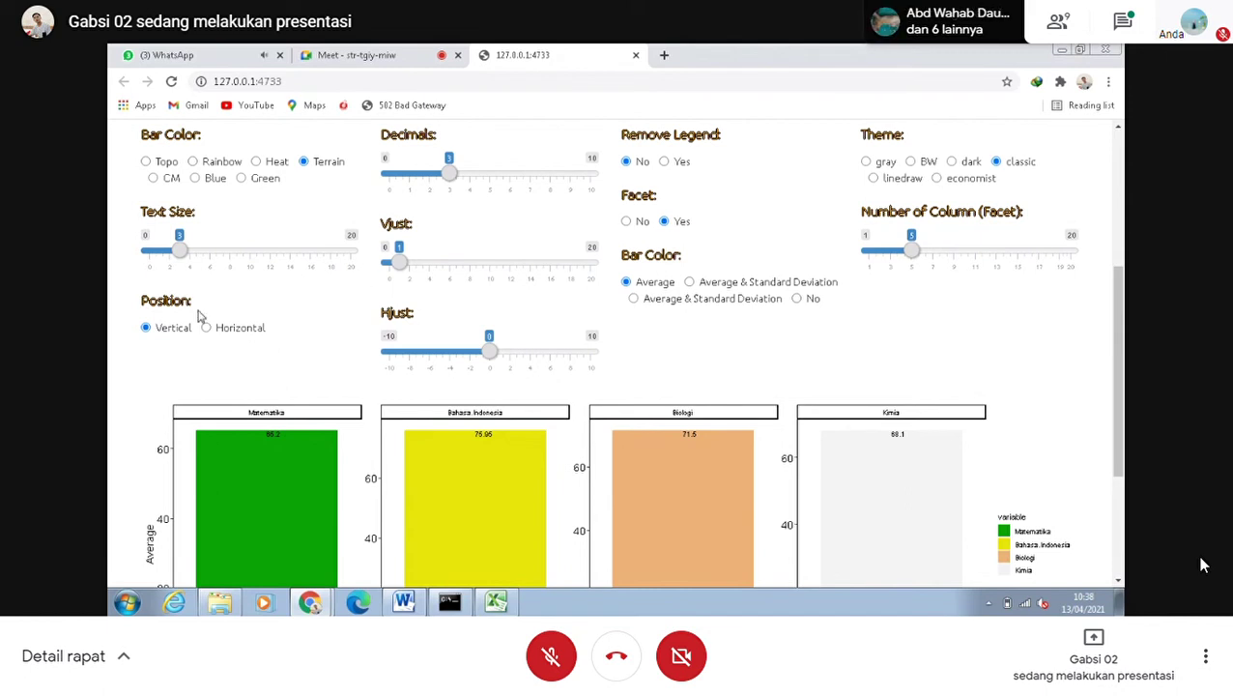
scroll(261, 377, "down", 3)
scroll(265, 368, "up", 3)
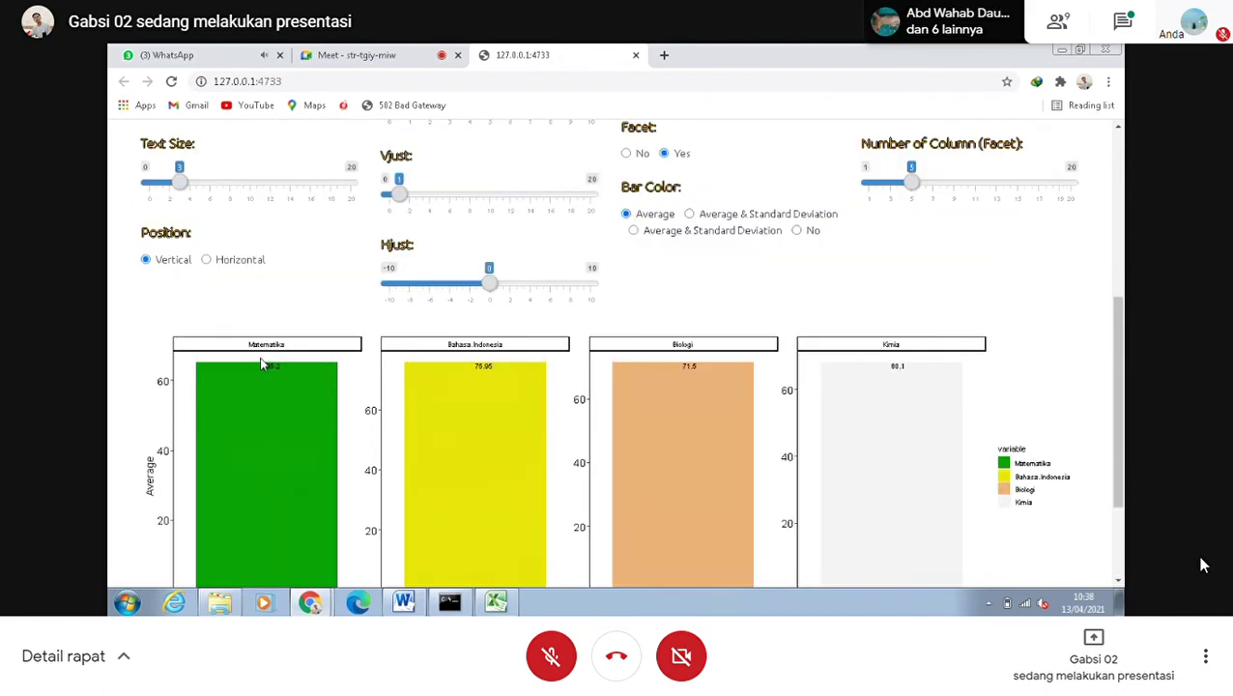
Switch the position of the faceted bar graphs to Horizontal and return it to Vertical.
left_click(207, 335)
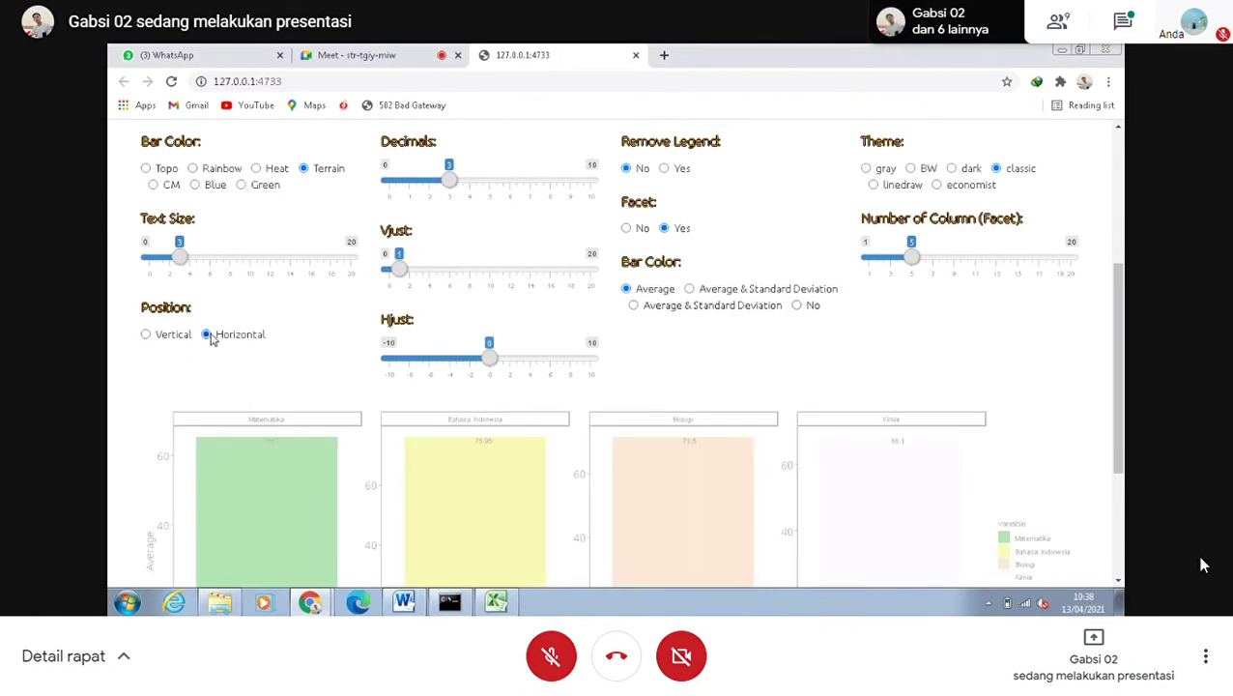
scroll(212, 338, "down", 1)
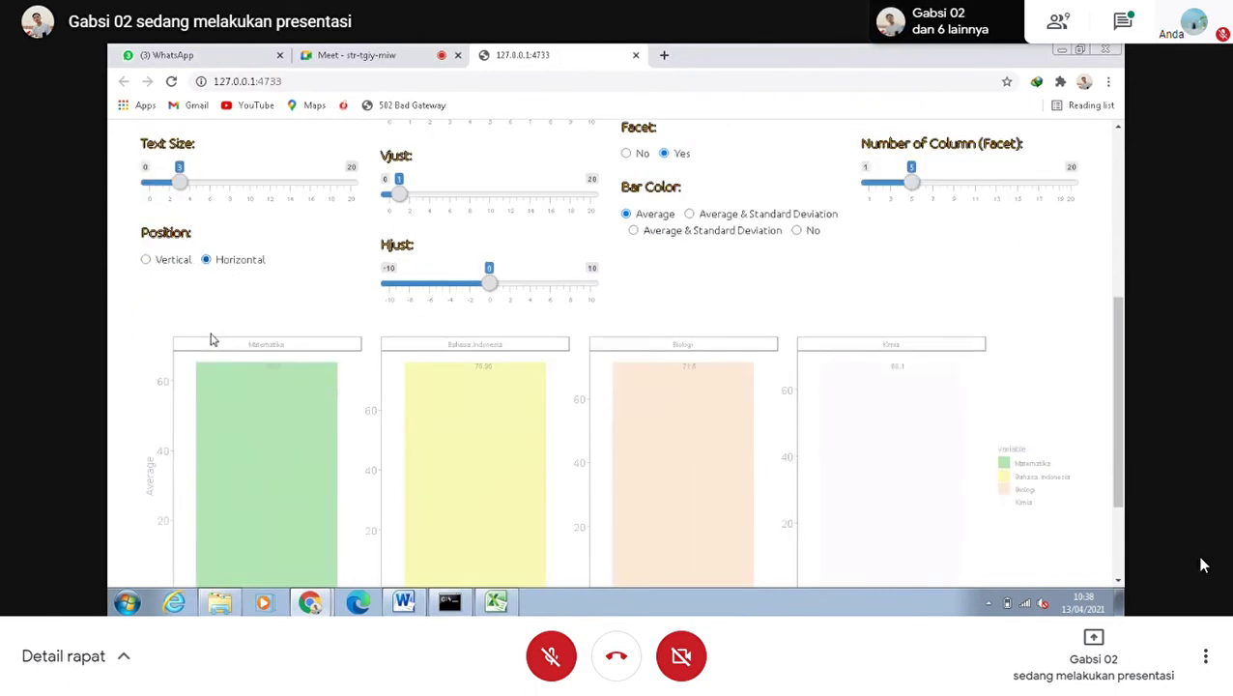
scroll(211, 338, "down", 1)
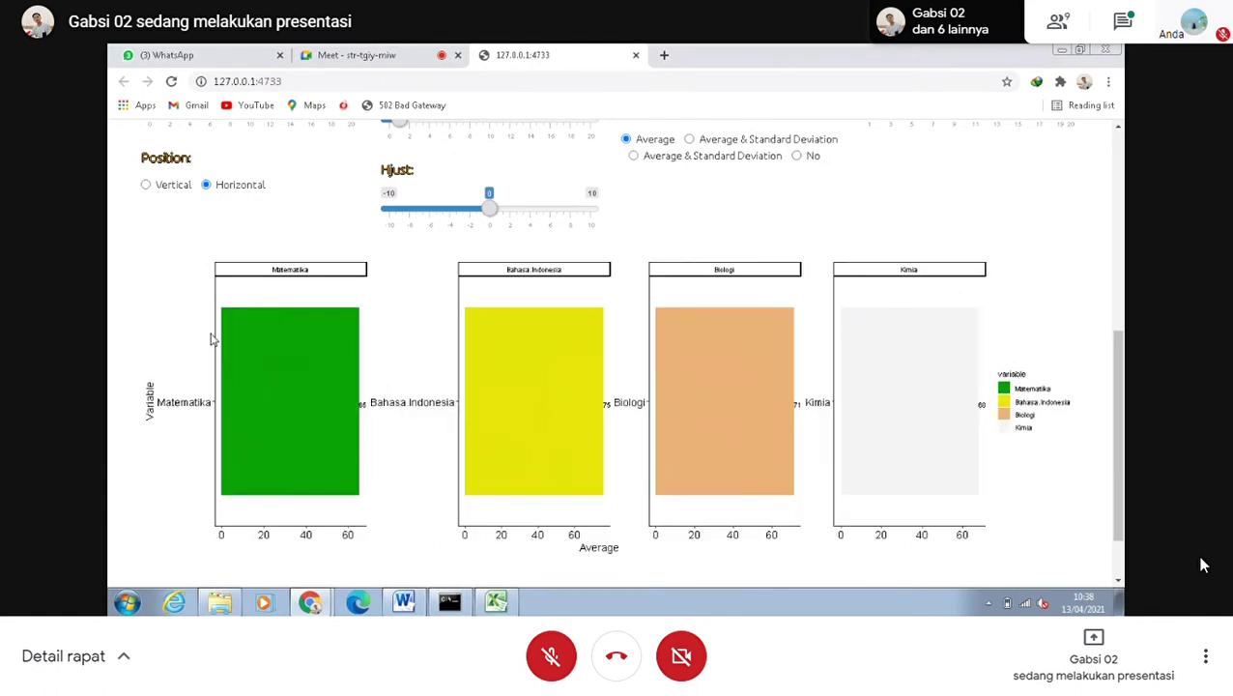
left_click(146, 184)
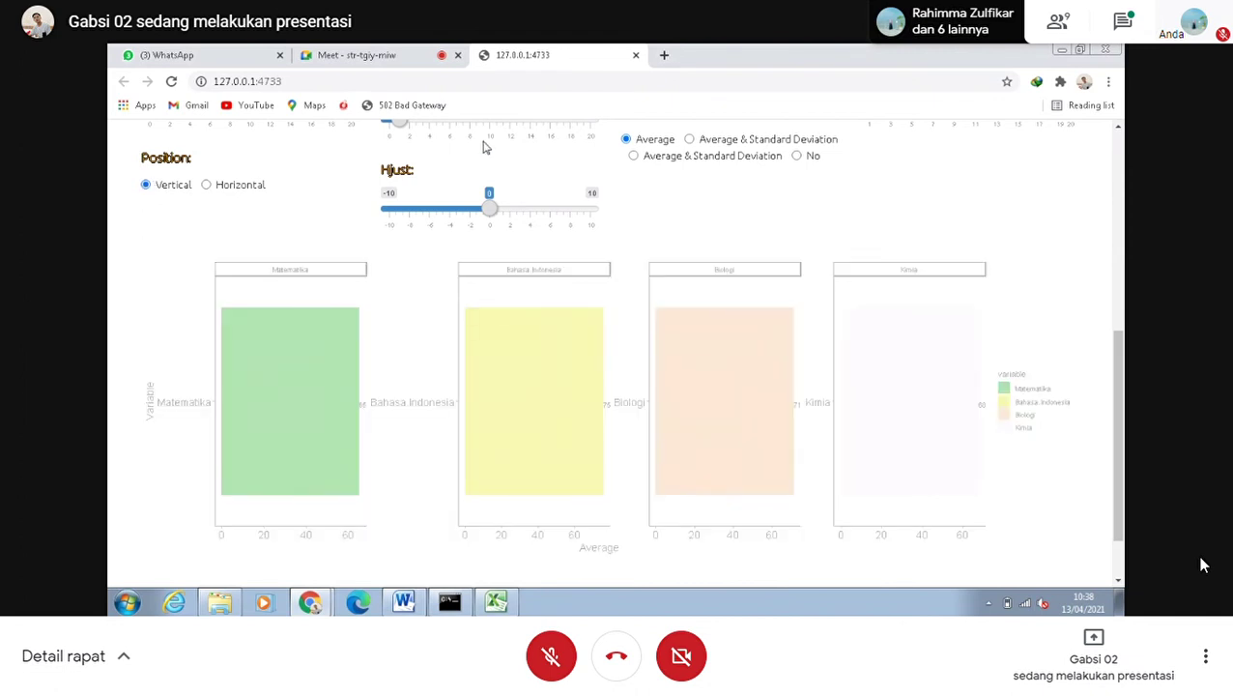
scroll(524, 265, "up", 1)
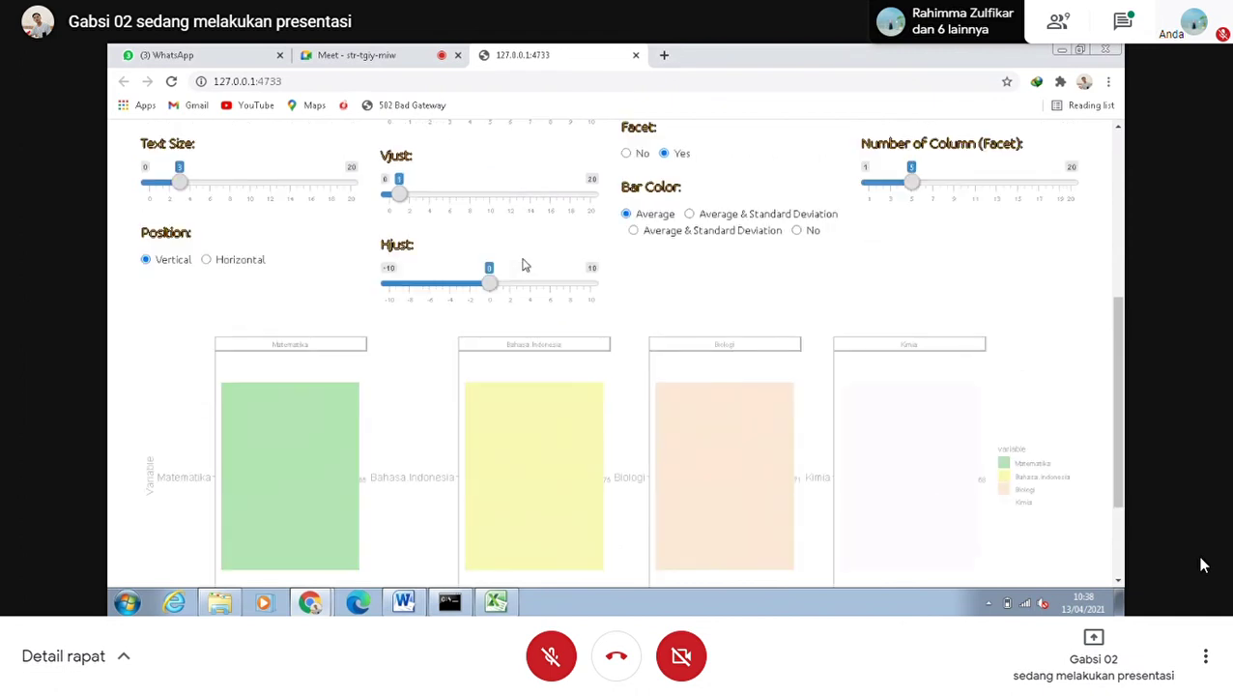
Label the bars with Average & Standard Deviation and set Facet to No so all four variables share one graph.
left_click(692, 218)
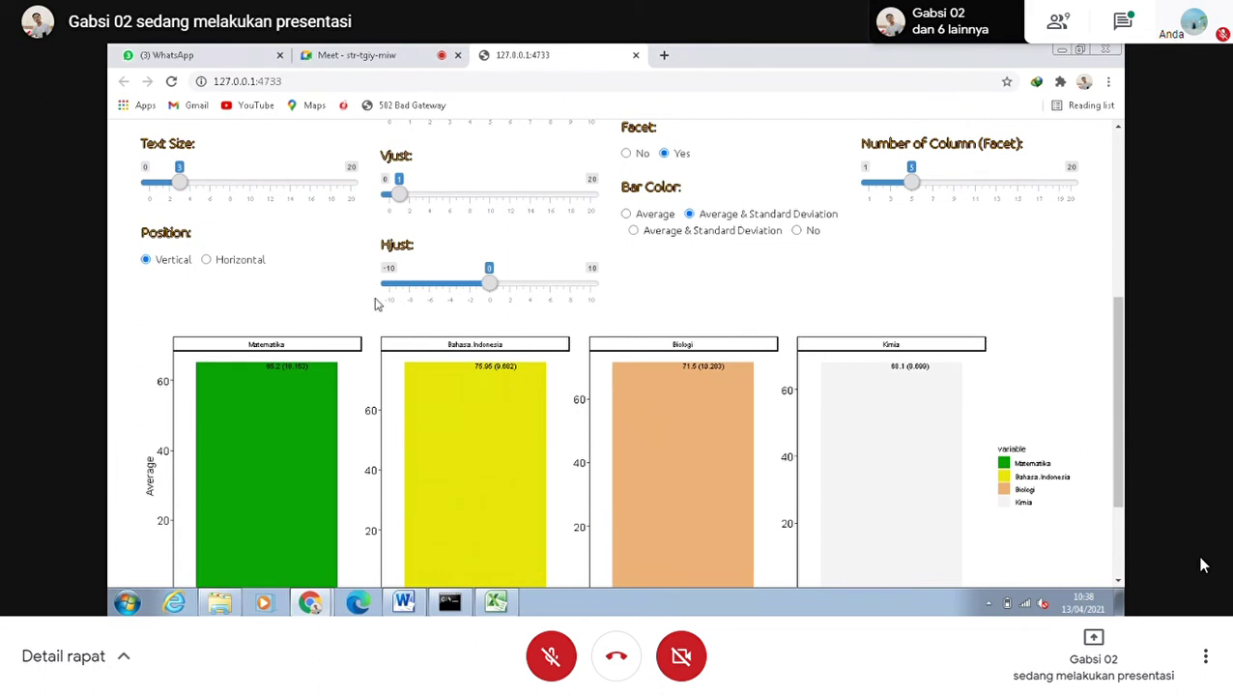
left_click(626, 155)
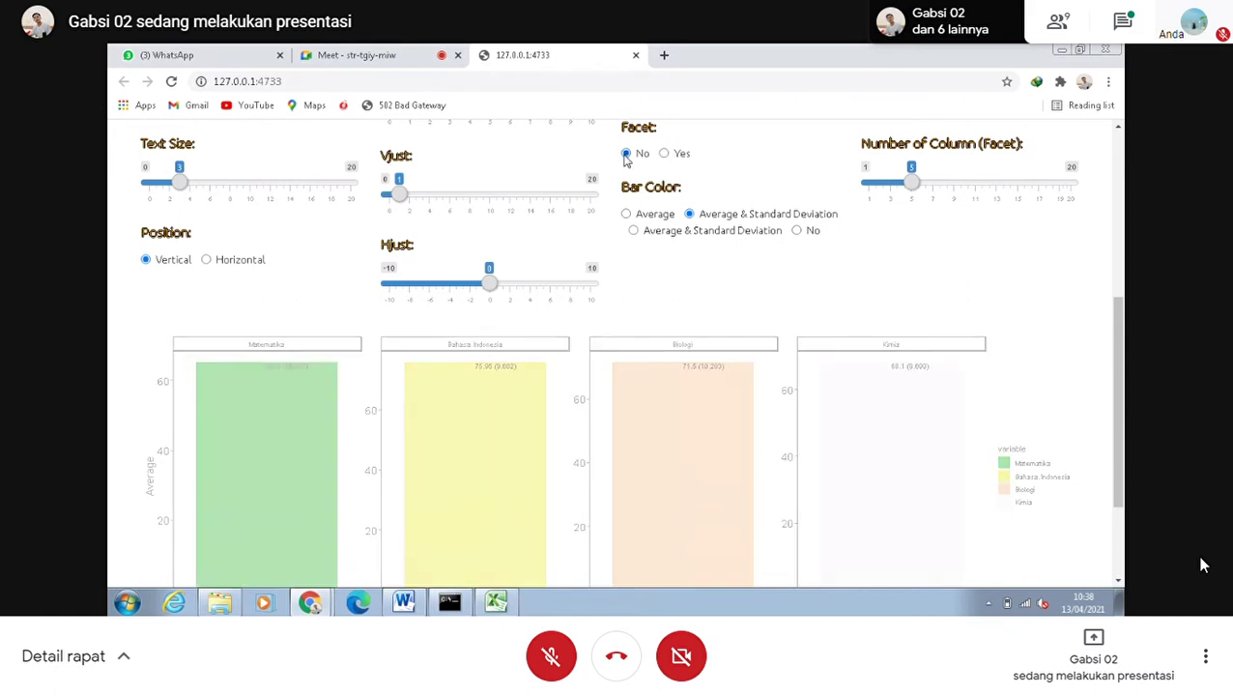
scroll(627, 160, "up", 1)
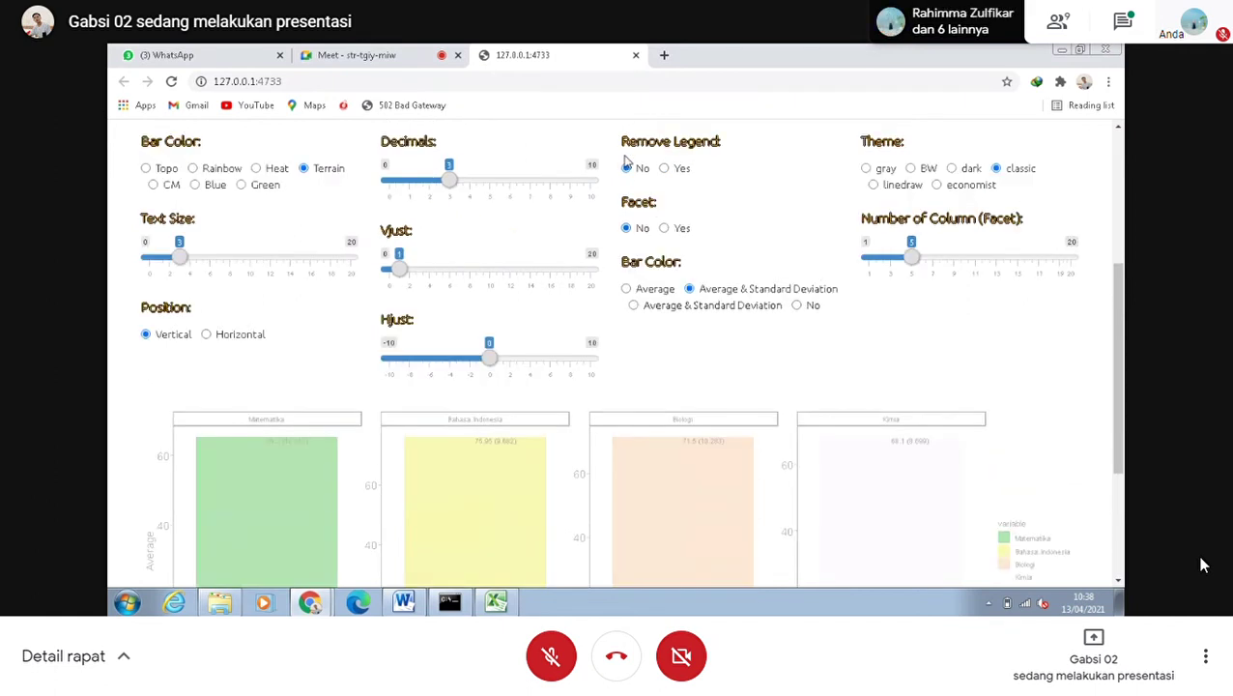
scroll(626, 163, "down", 2)
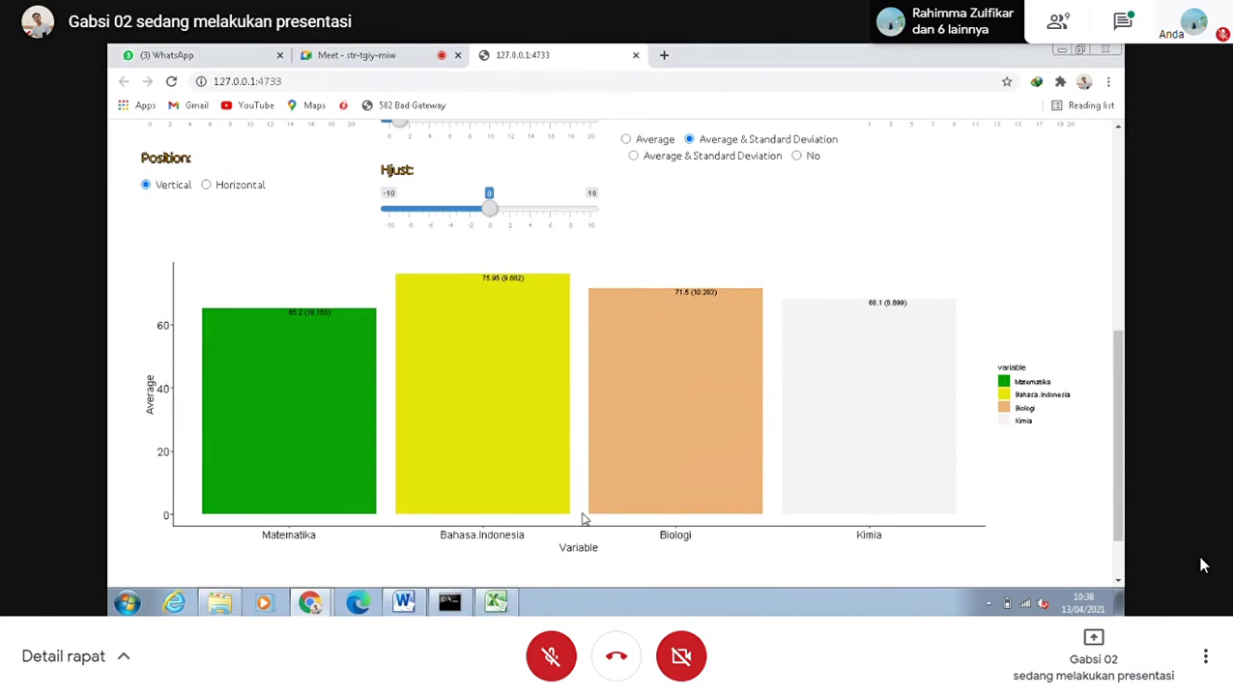
scroll(611, 456, "up", 1)
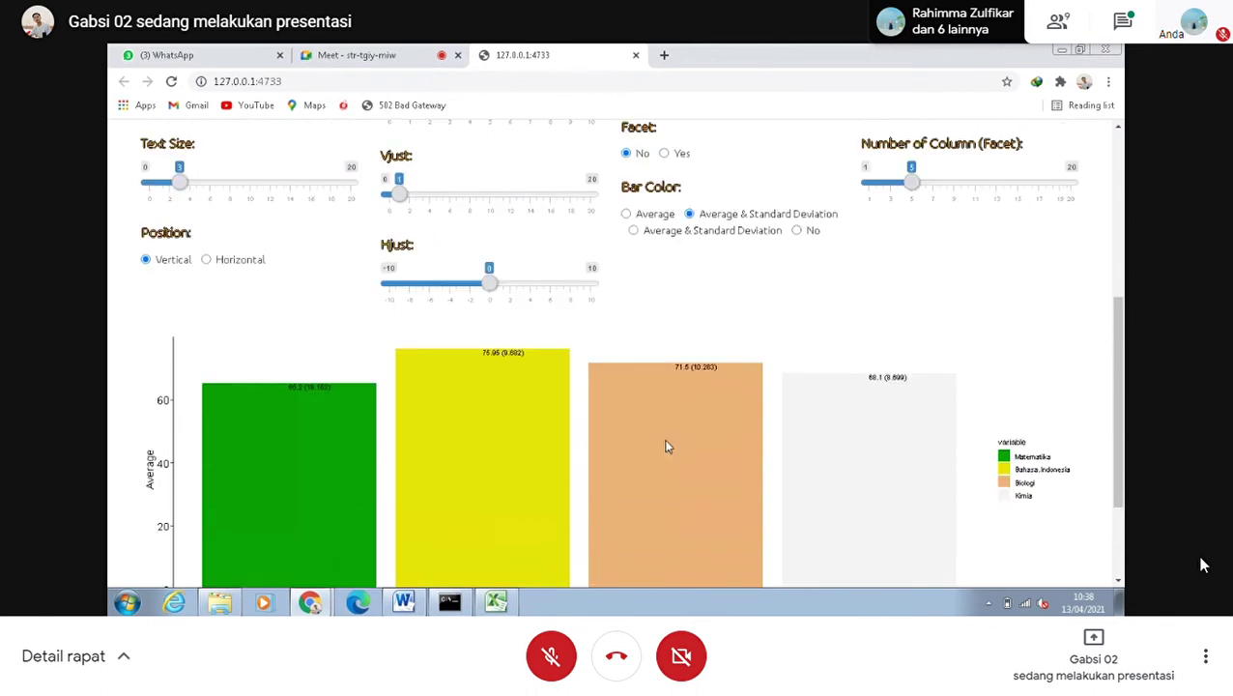
scroll(614, 450, "down", 1)
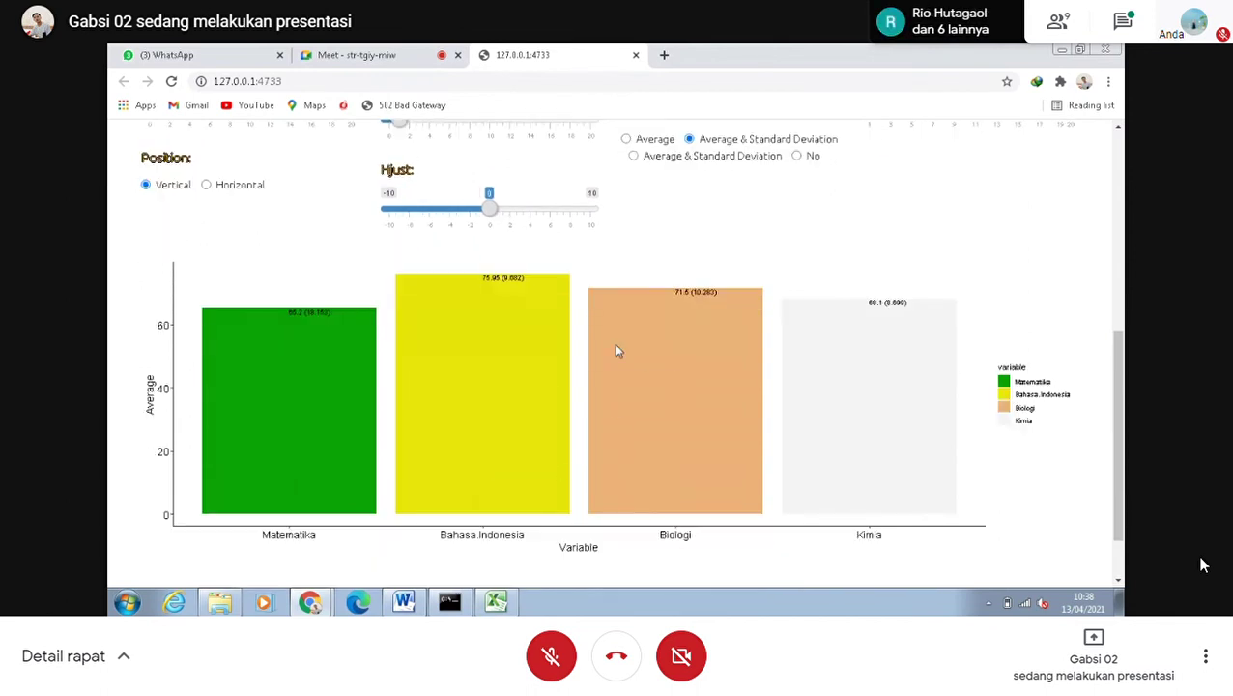
Set the combined bar graph to Horizontal, examine the average and standard deviation of each subject, and return it to Vertical.
left_click(207, 184)
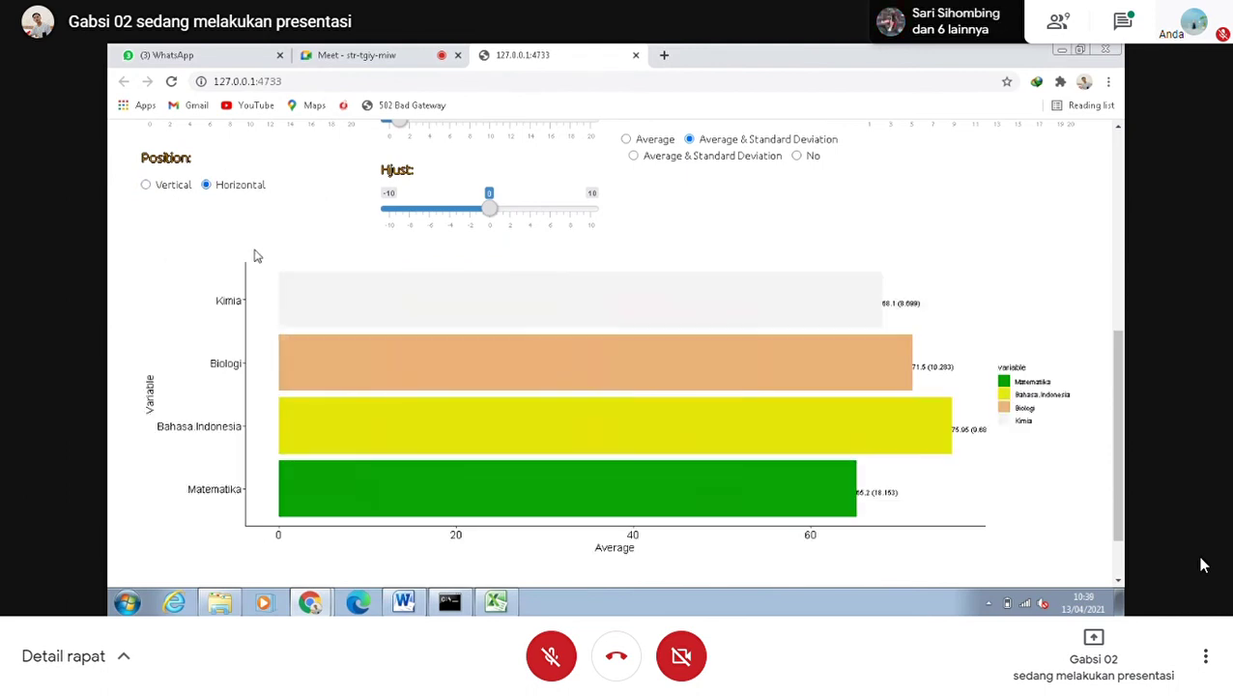
scroll(502, 420, "down", 1)
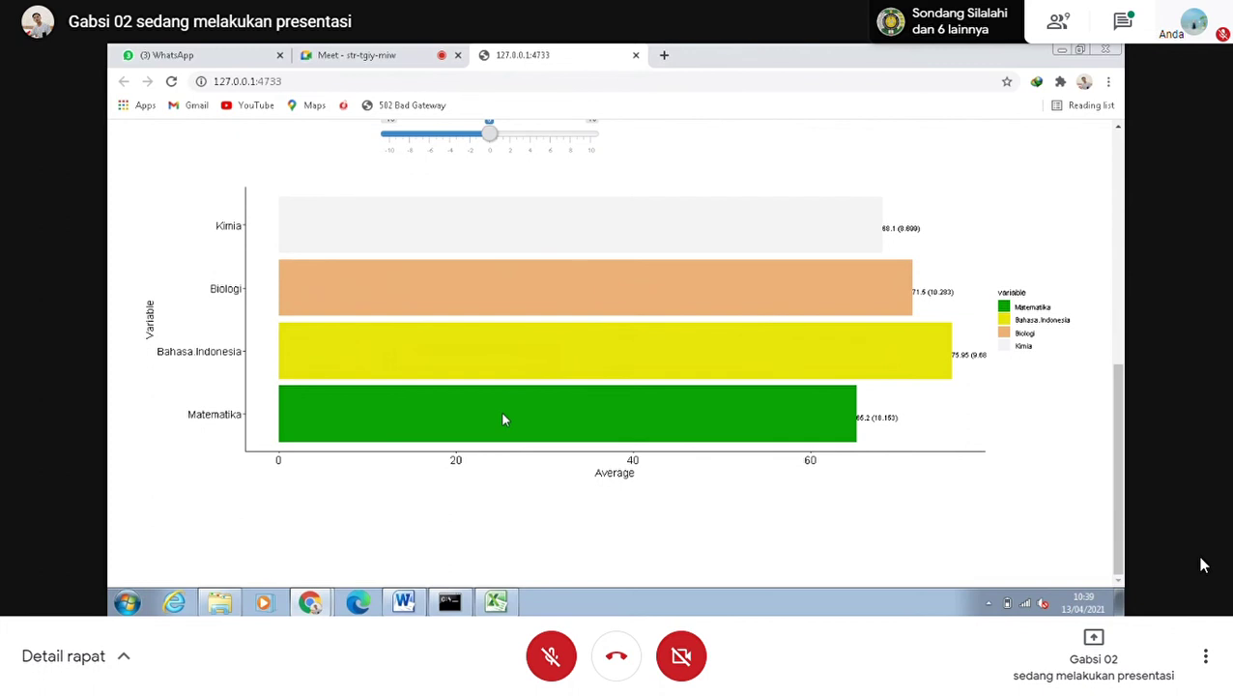
scroll(502, 421, "up", 1)
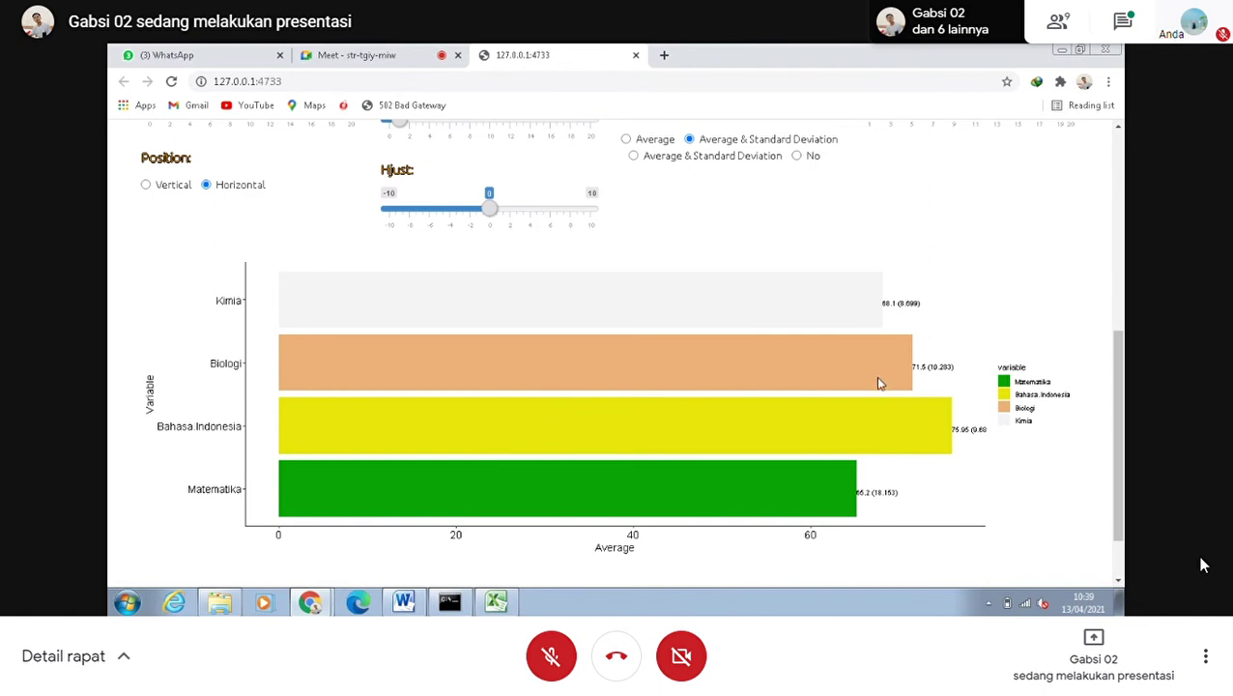
scroll(682, 376, "down", 1)
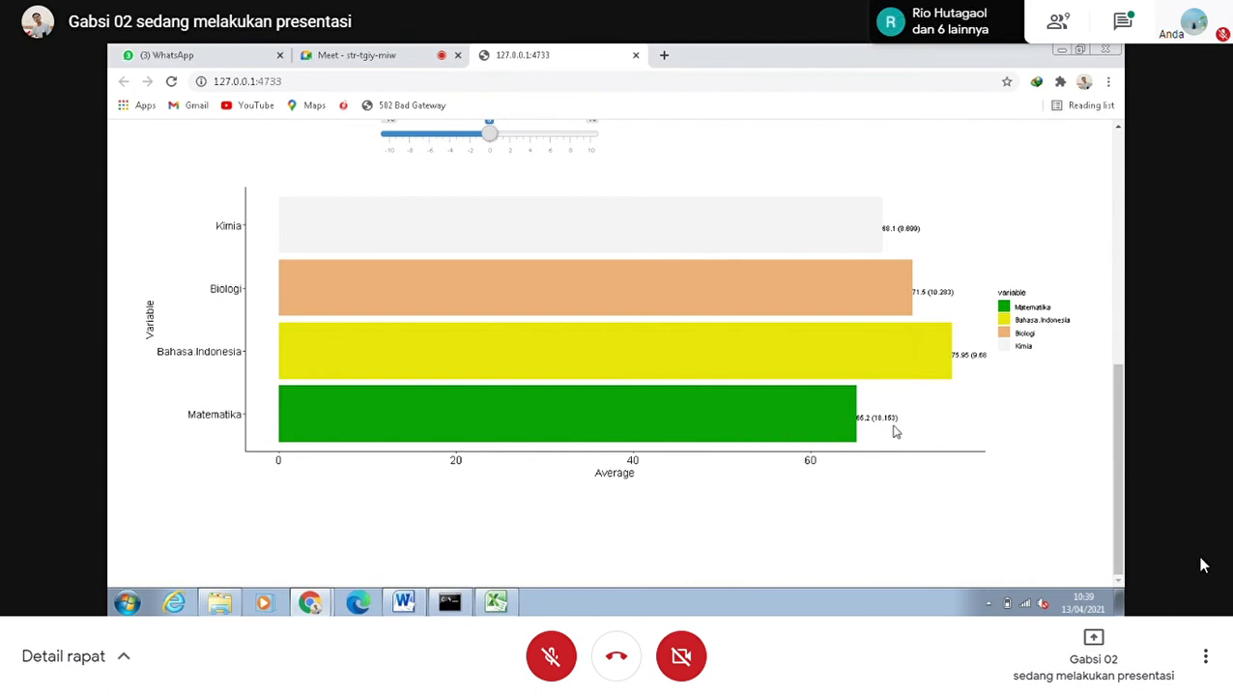
scroll(728, 420, "up", 10)
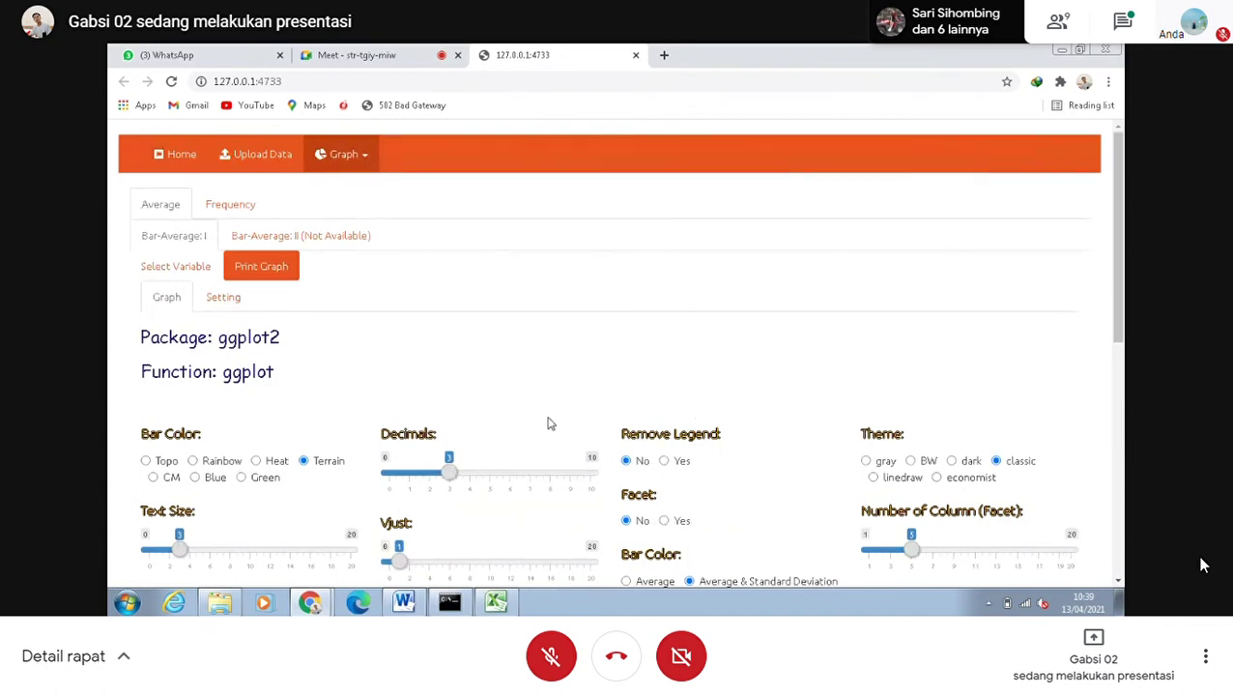
scroll(551, 423, "down", 1)
scroll(555, 439, "down", 5)
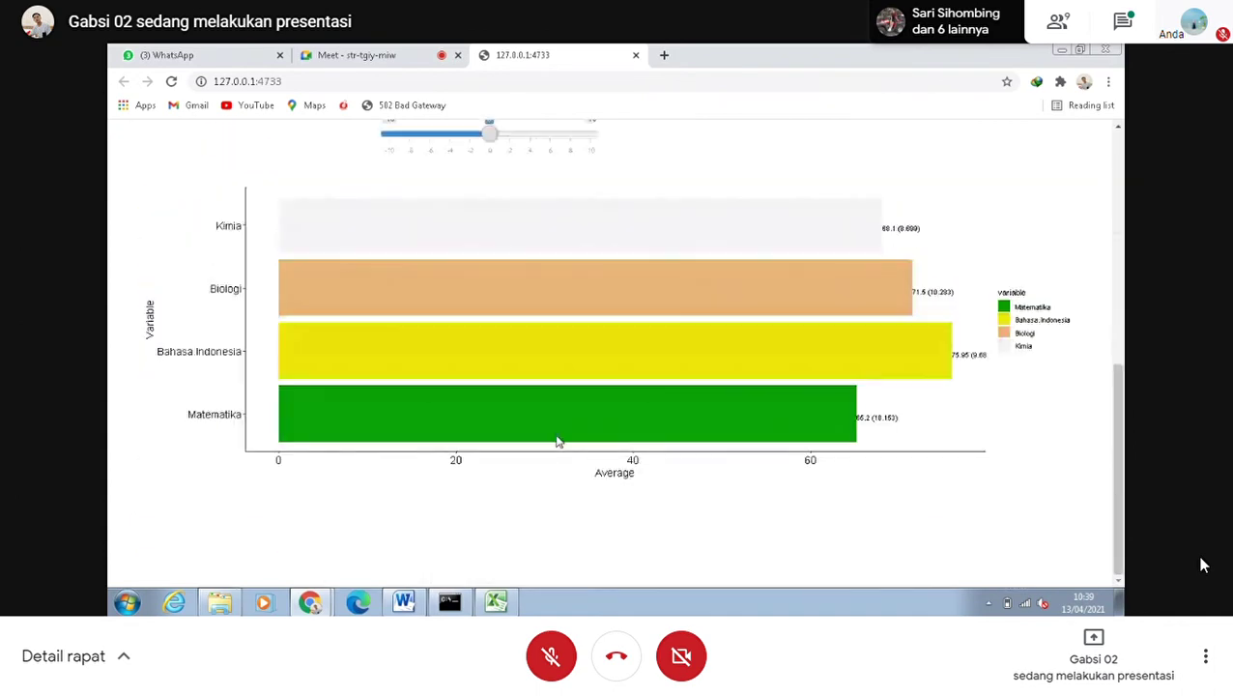
scroll(557, 441, "up", 1)
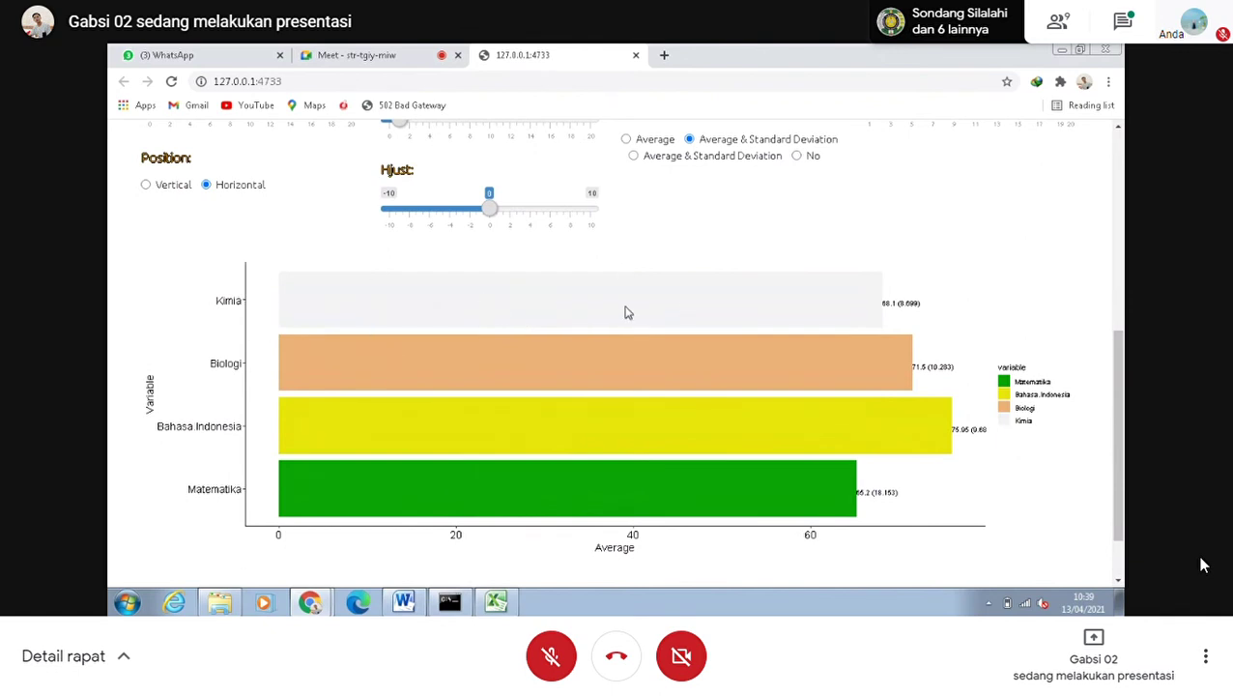
scroll(627, 311, "up", 2)
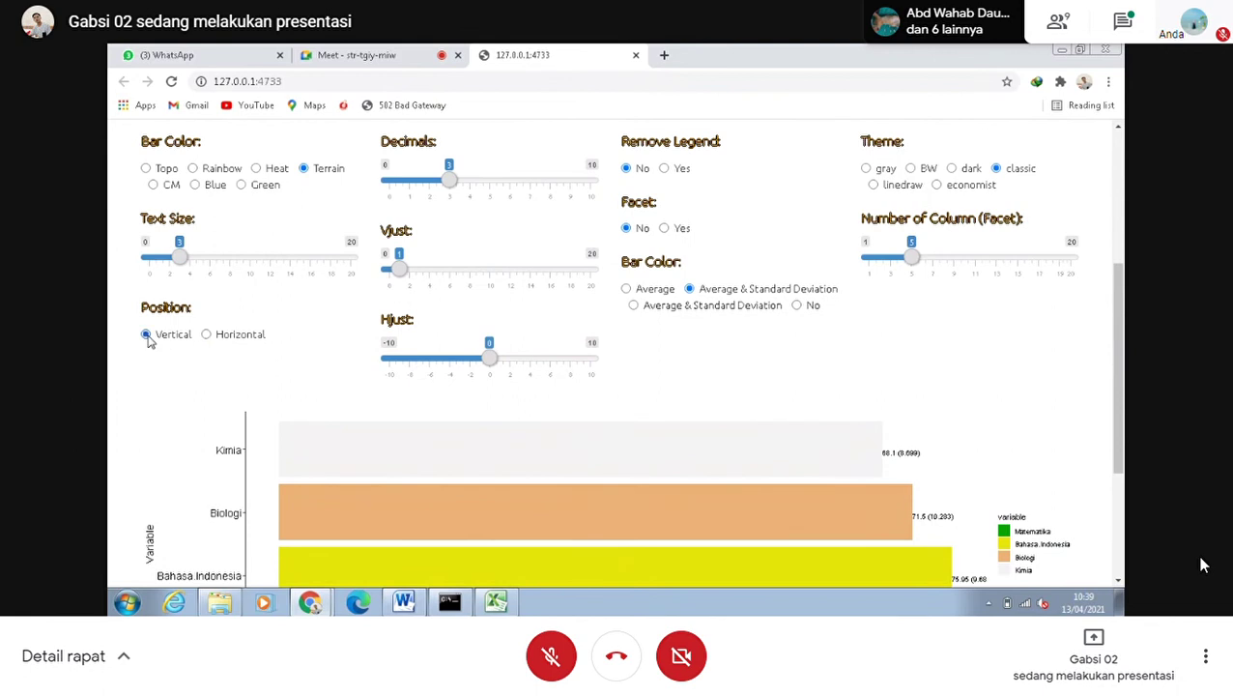
scroll(207, 335, "down", 2)
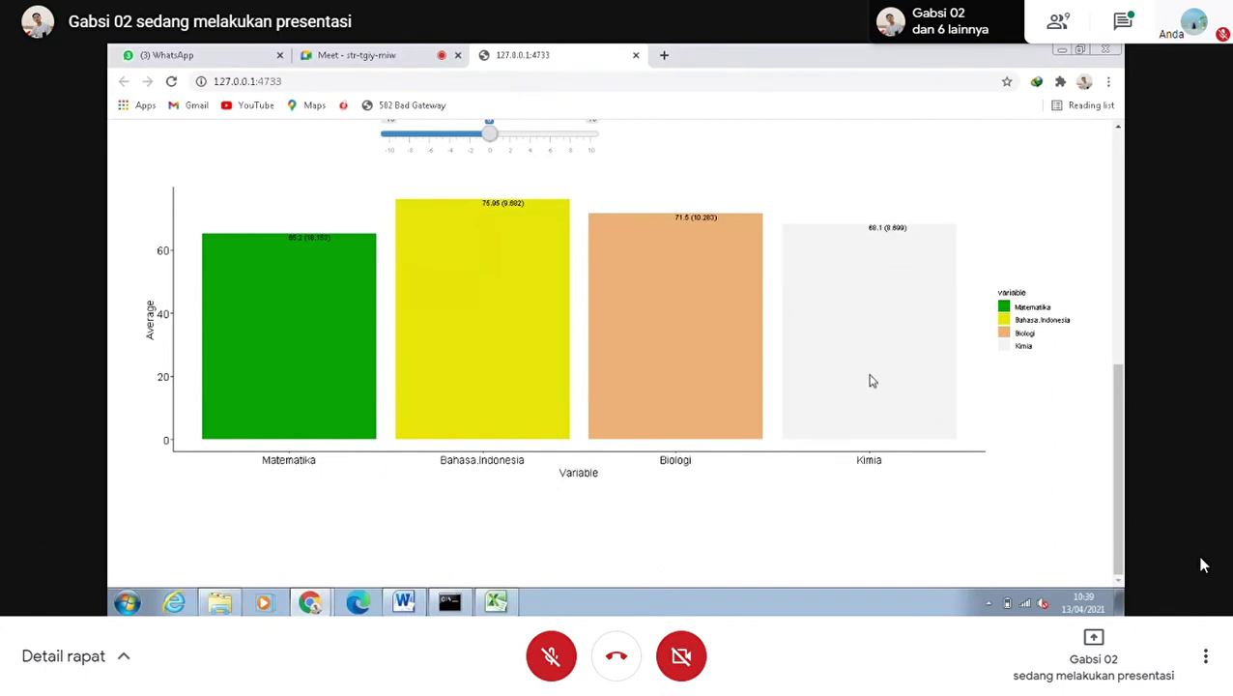
Change the bar colour of the average graph to Green and return it to Terrain.
scroll(873, 381, "up", 1)
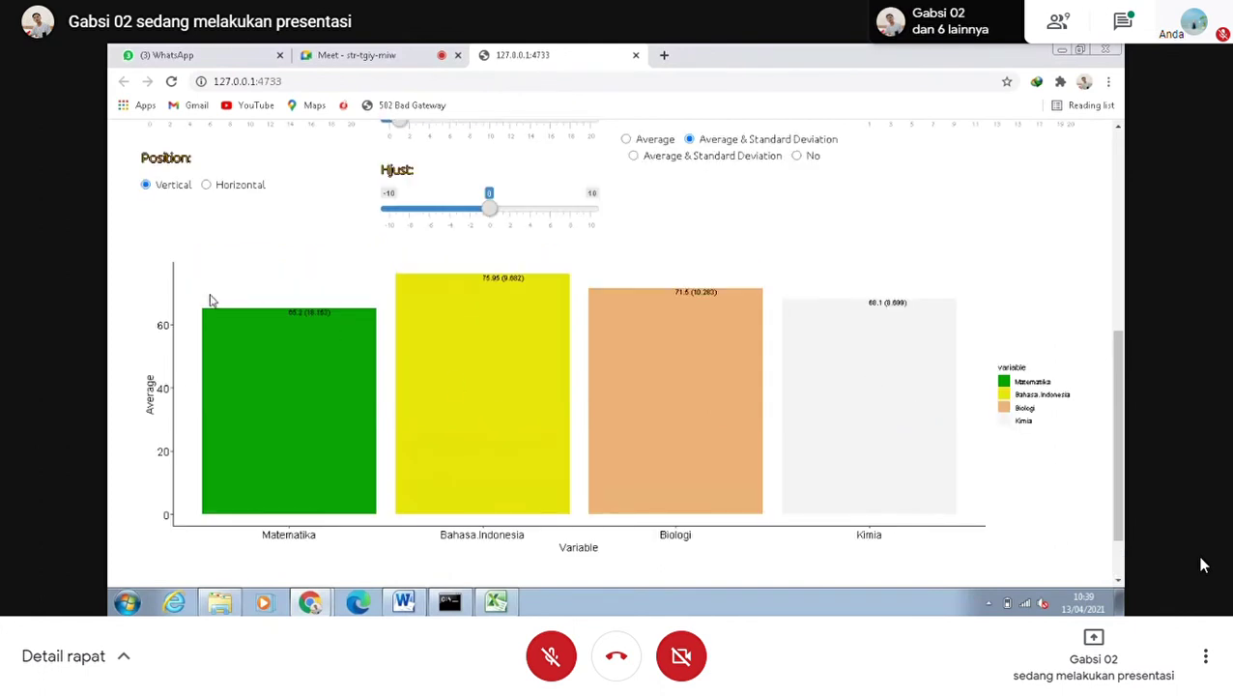
scroll(213, 299, "up", 2)
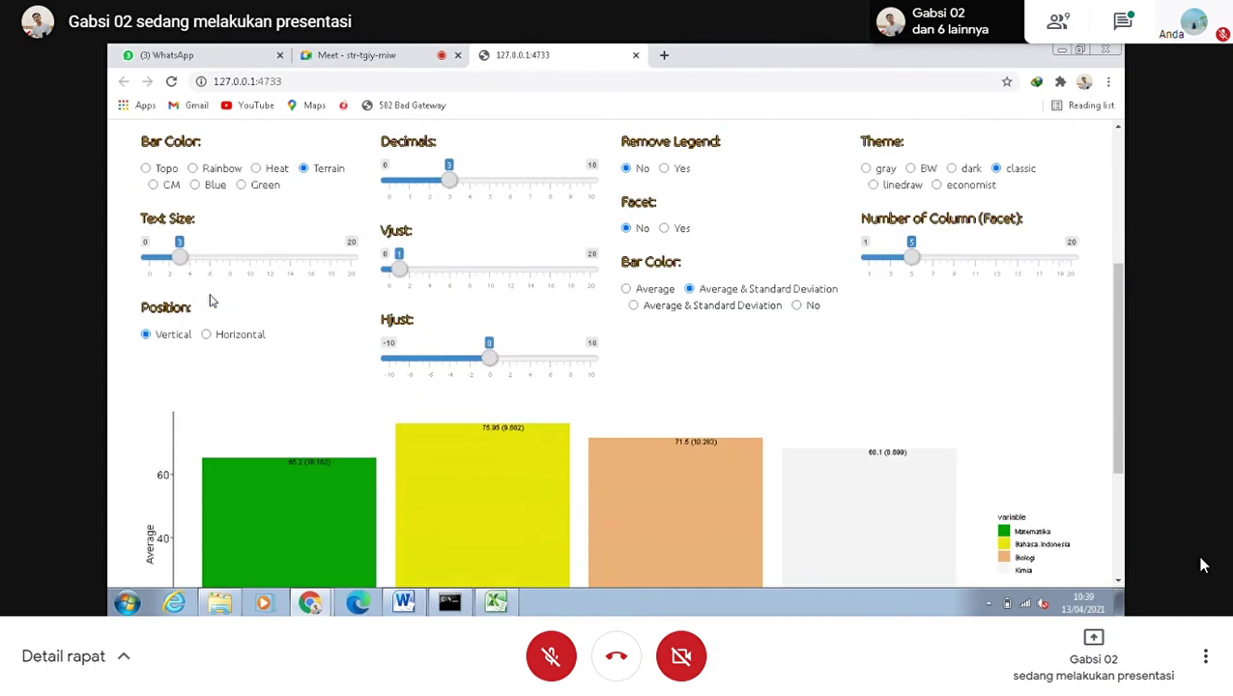
left_click(242, 186)
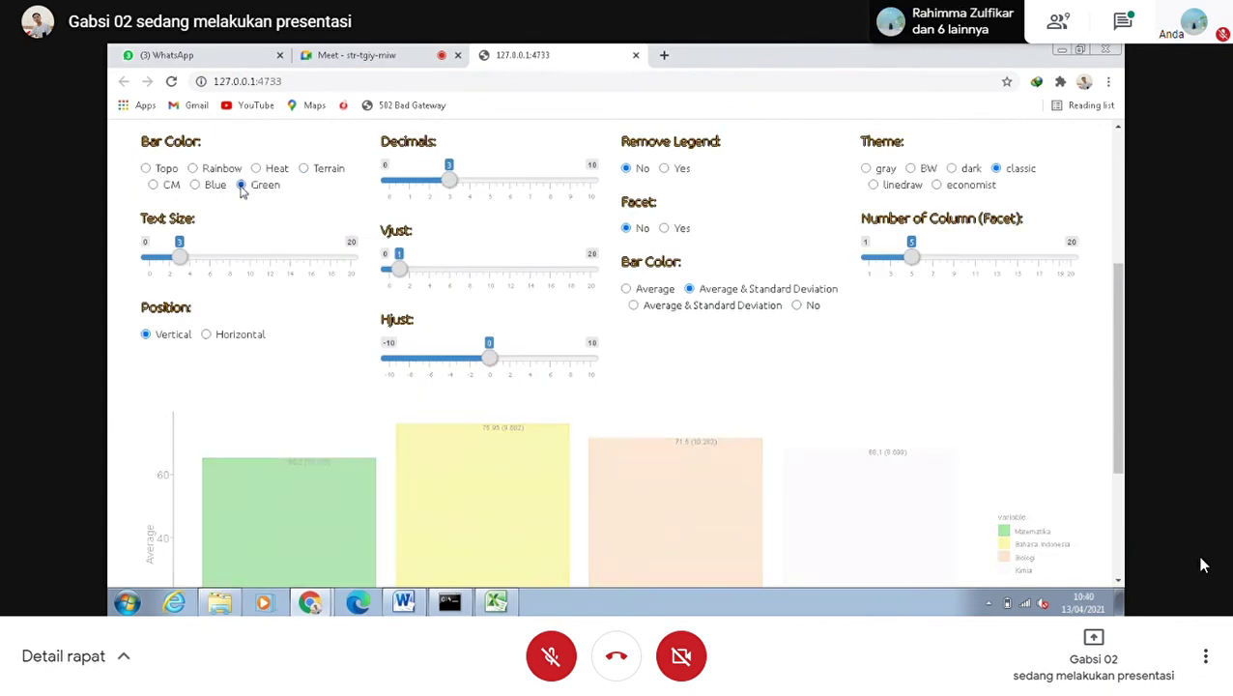
scroll(242, 191, "down", 3)
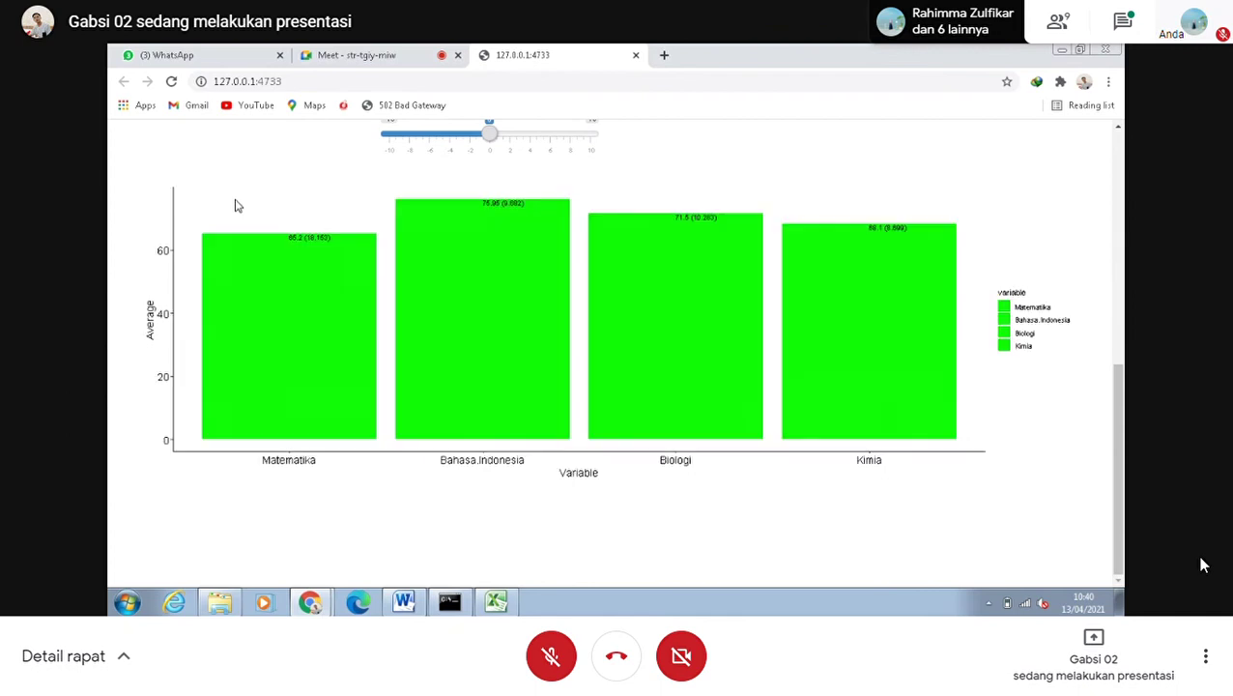
scroll(236, 206, "up", 3)
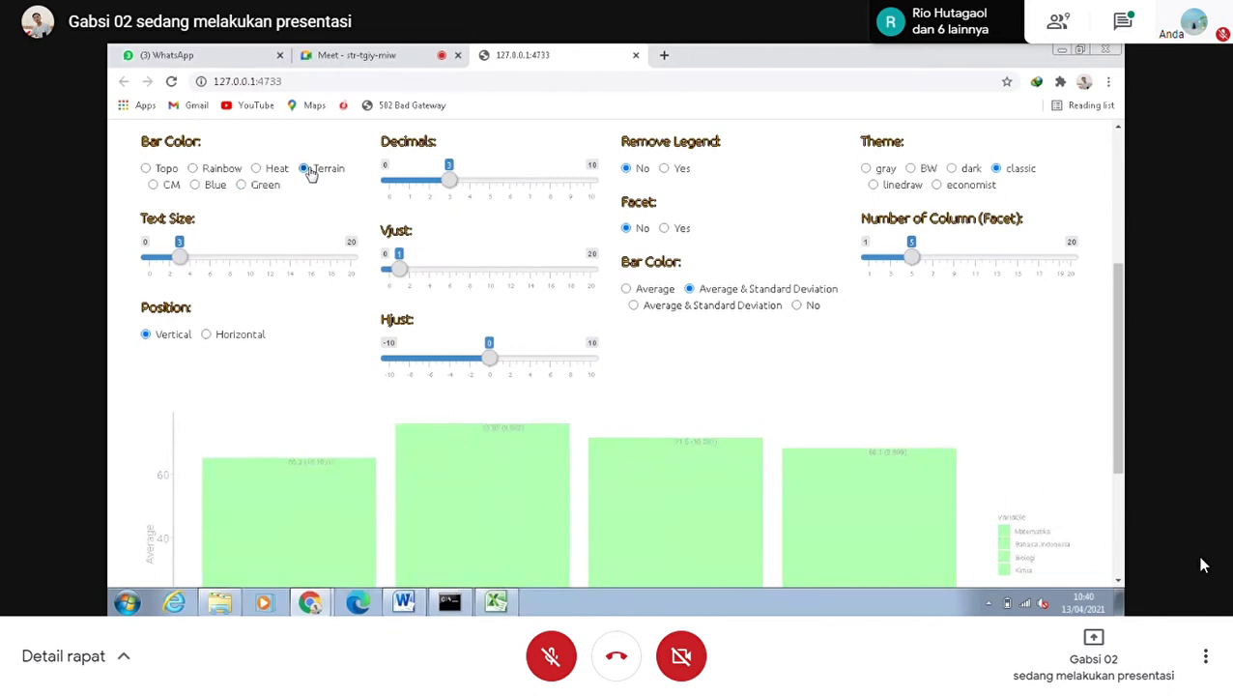
scroll(883, 275, "down", 2)
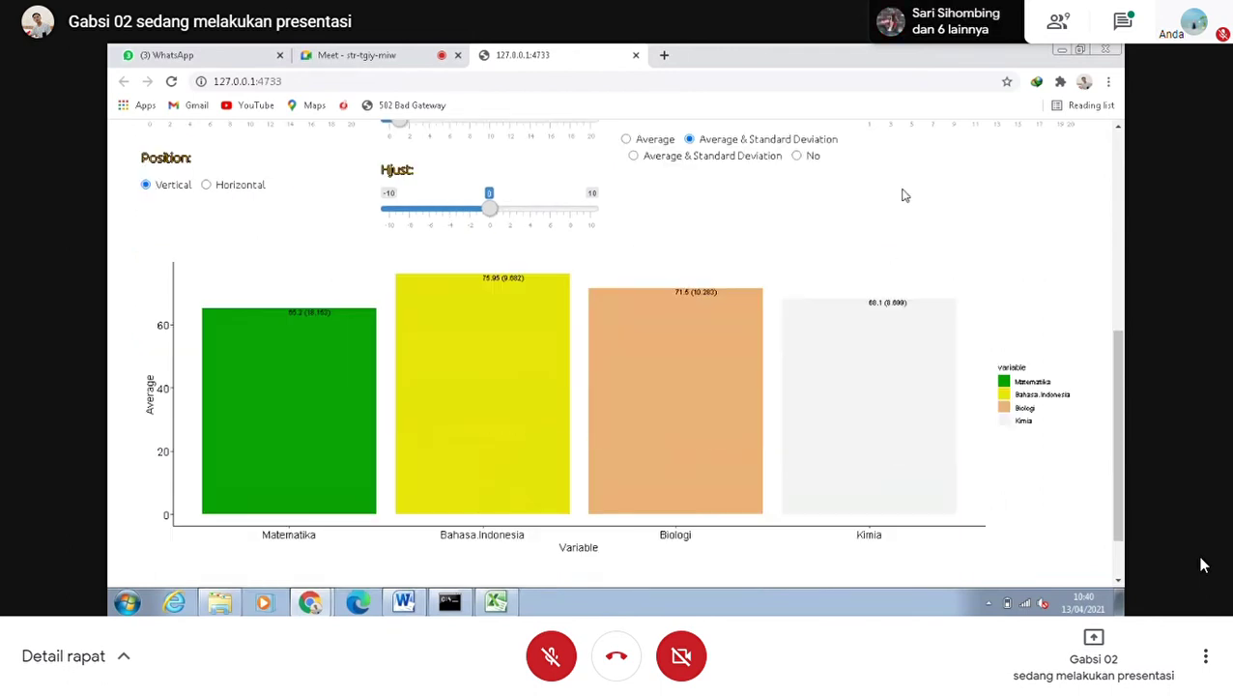
Switch the theme of the average bar graph to linedraw and return it to classic.
scroll(903, 195, "up", 2)
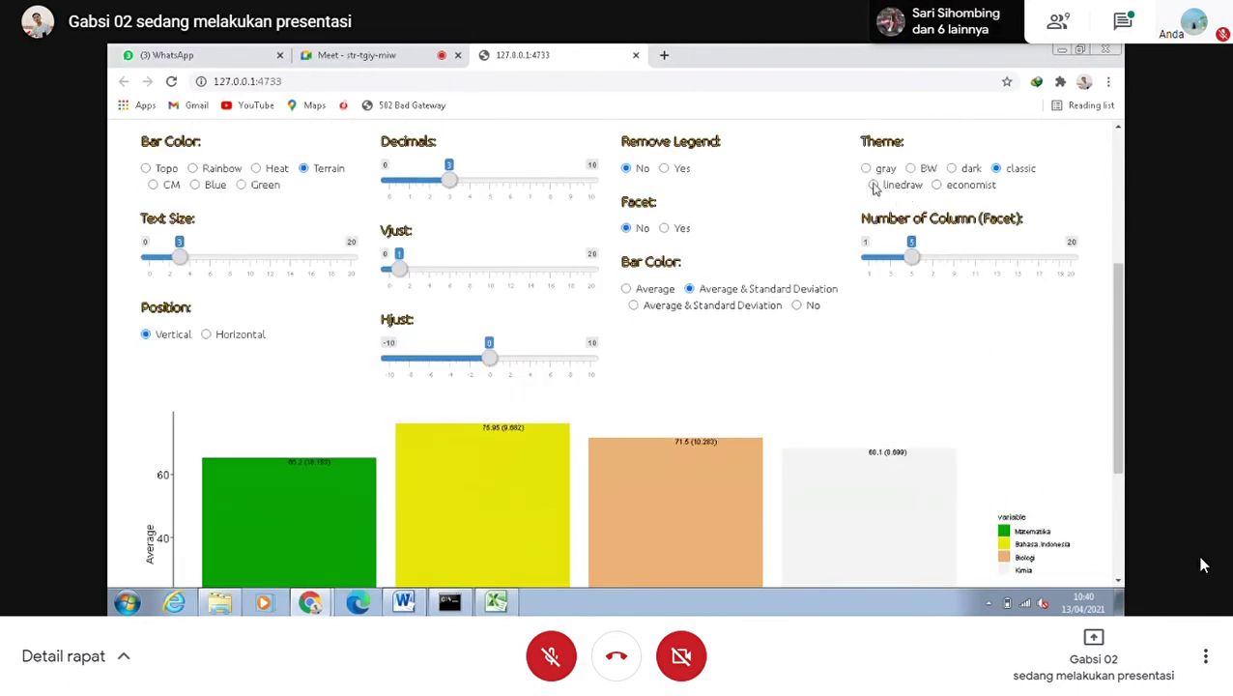
scroll(873, 186, "down", 2)
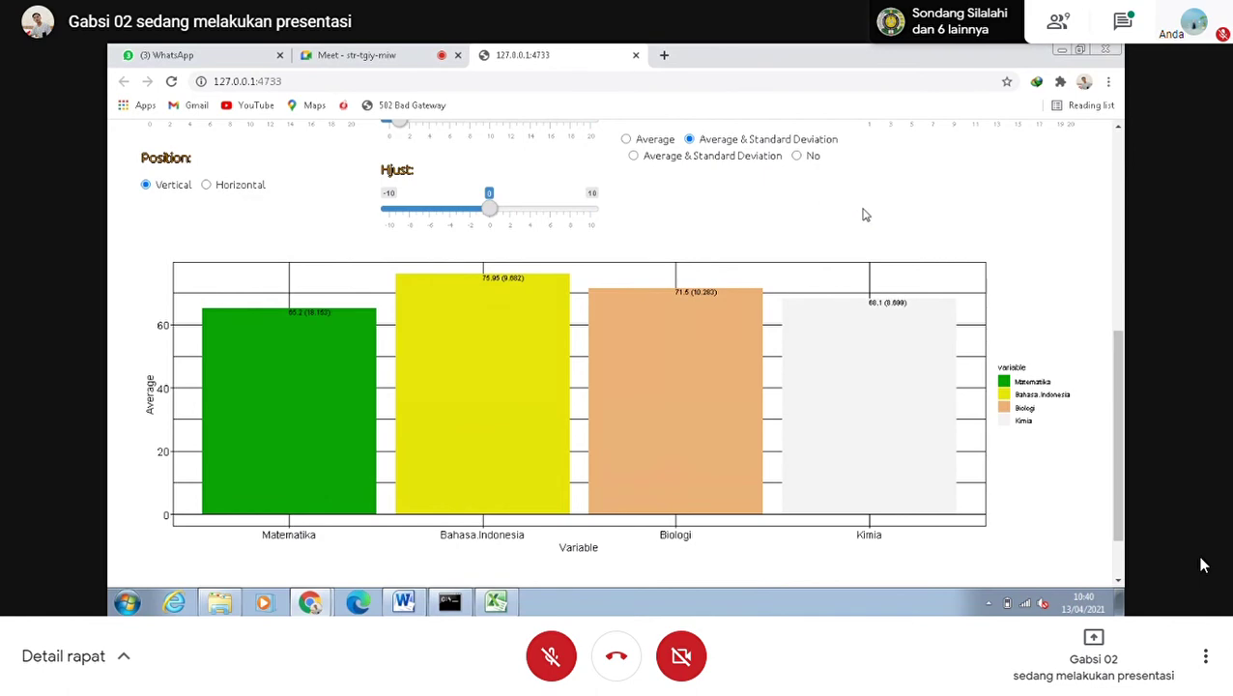
scroll(866, 215, "up", 4)
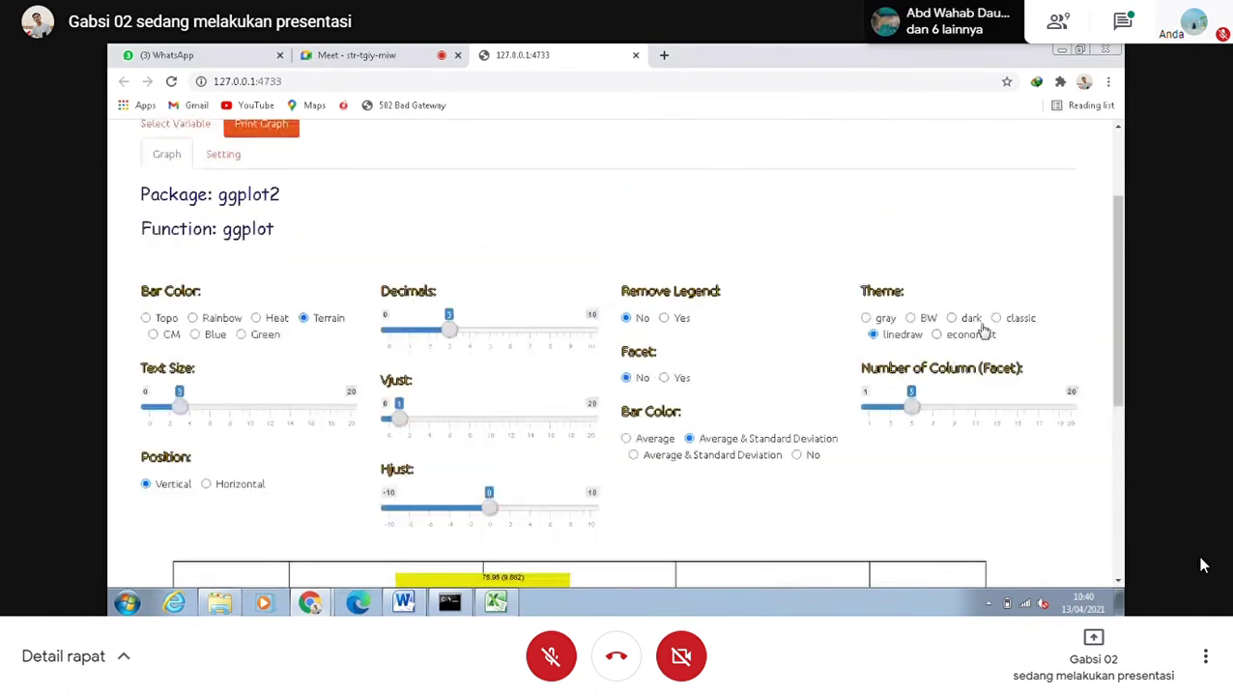
scroll(995, 329, "down", 4)
scroll(983, 334, "up", 2)
scroll(983, 334, "down", 2)
scroll(911, 352, "up", 2)
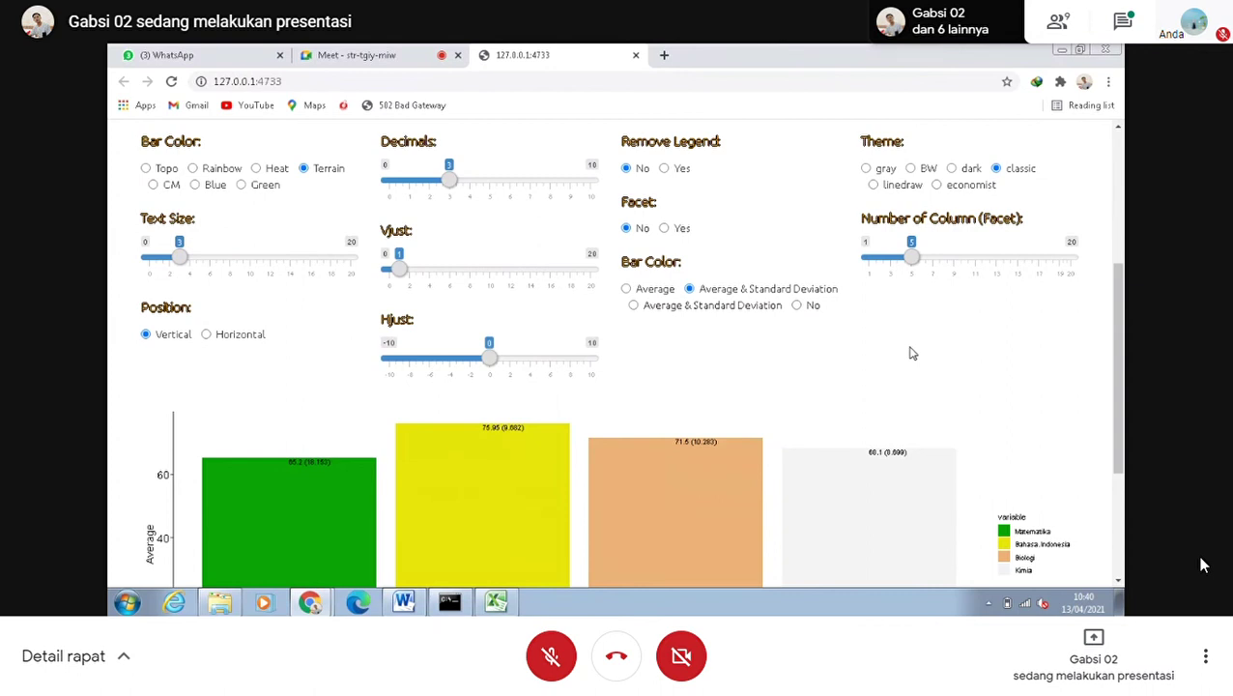
Review the combined average bar graph in the classic theme and set its bar colour to Green.
scroll(912, 354, "down", 1)
scroll(911, 354, "down", 1)
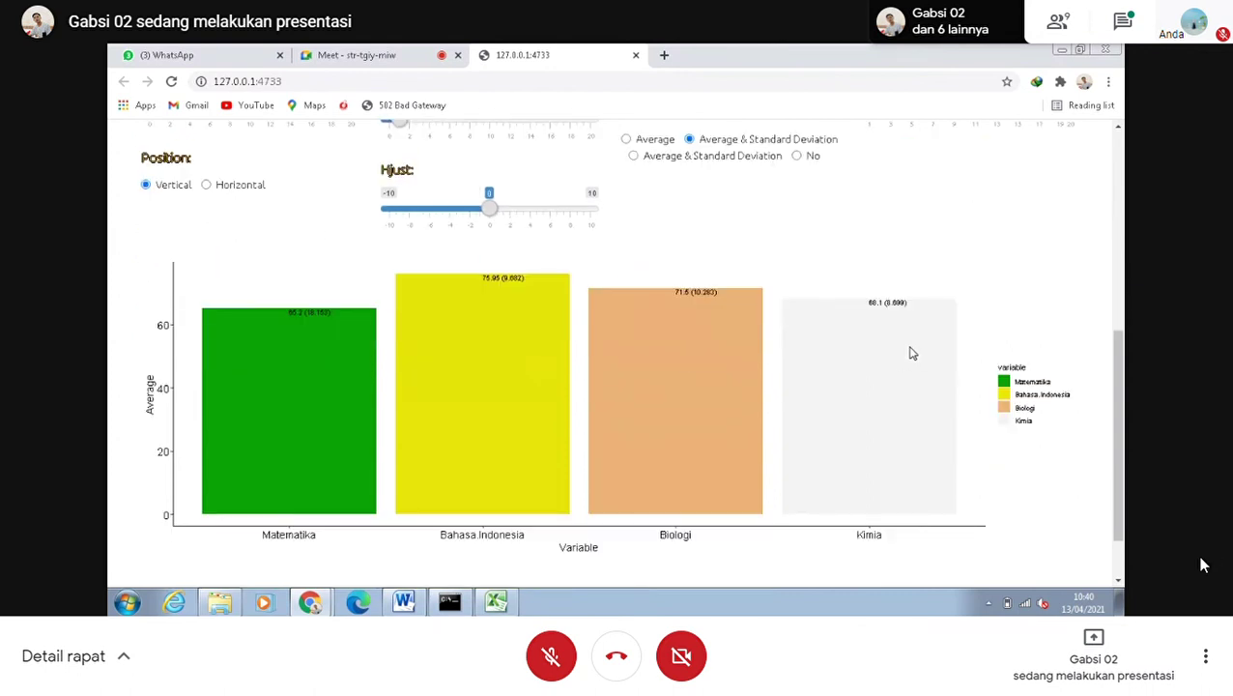
scroll(912, 354, "up", 2)
scroll(388, 357, "down", 2)
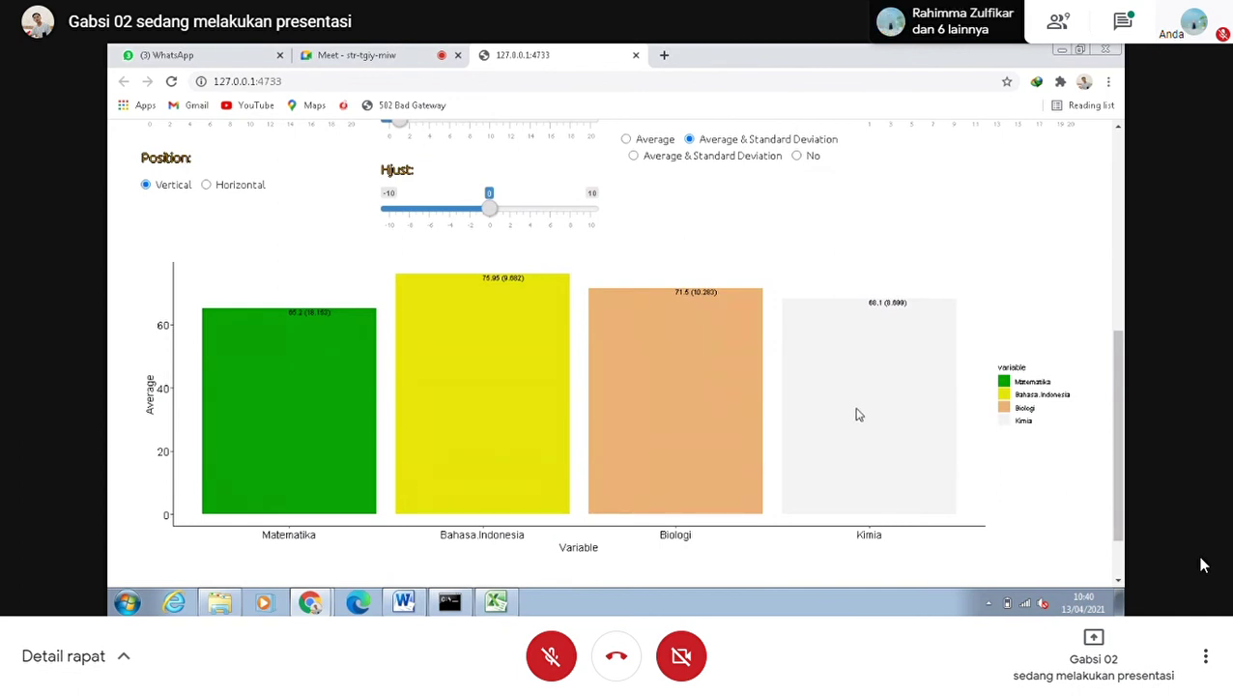
scroll(868, 381, "up", 3)
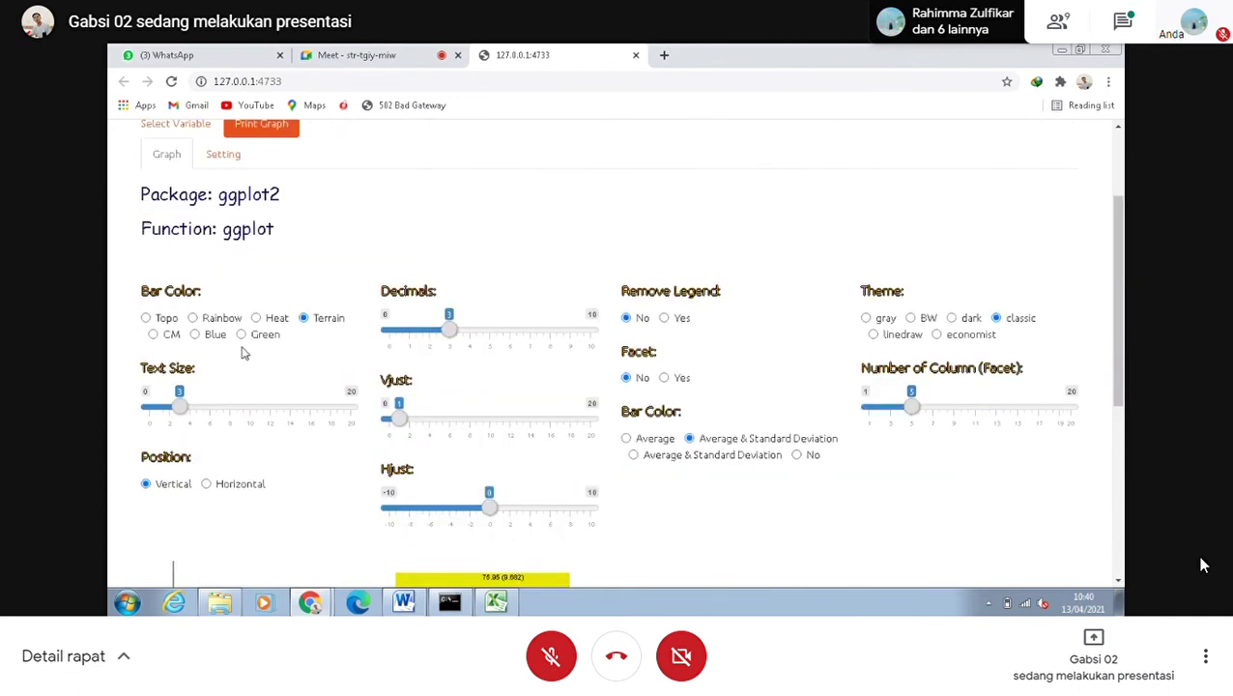
scroll(228, 333, "down", 1)
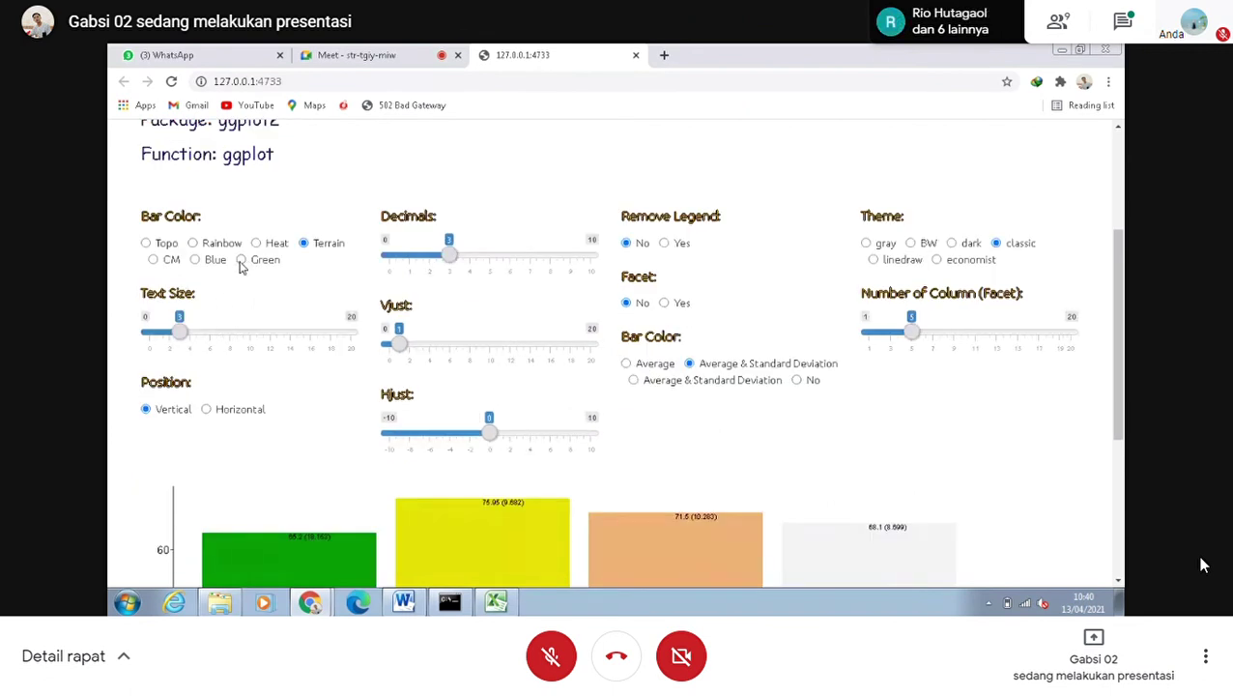
scroll(241, 266, "down", 4)
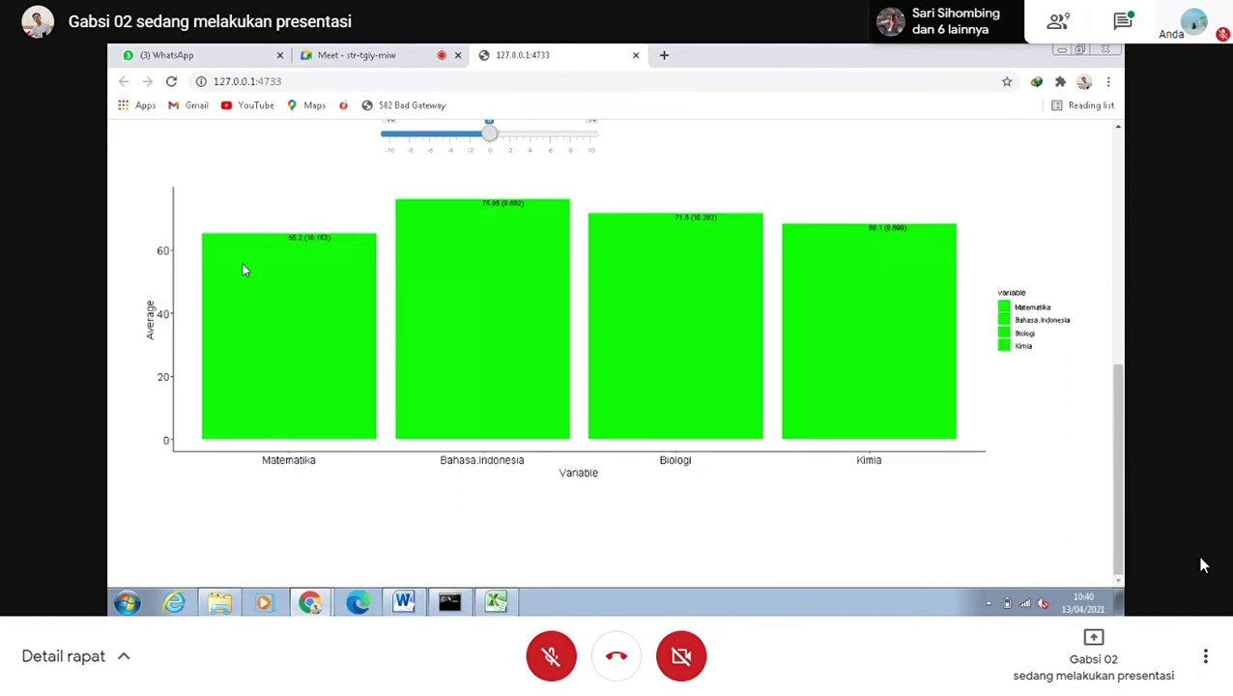
Set the position of the green average bar graph to Horizontal.
scroll(628, 304, "up", 3)
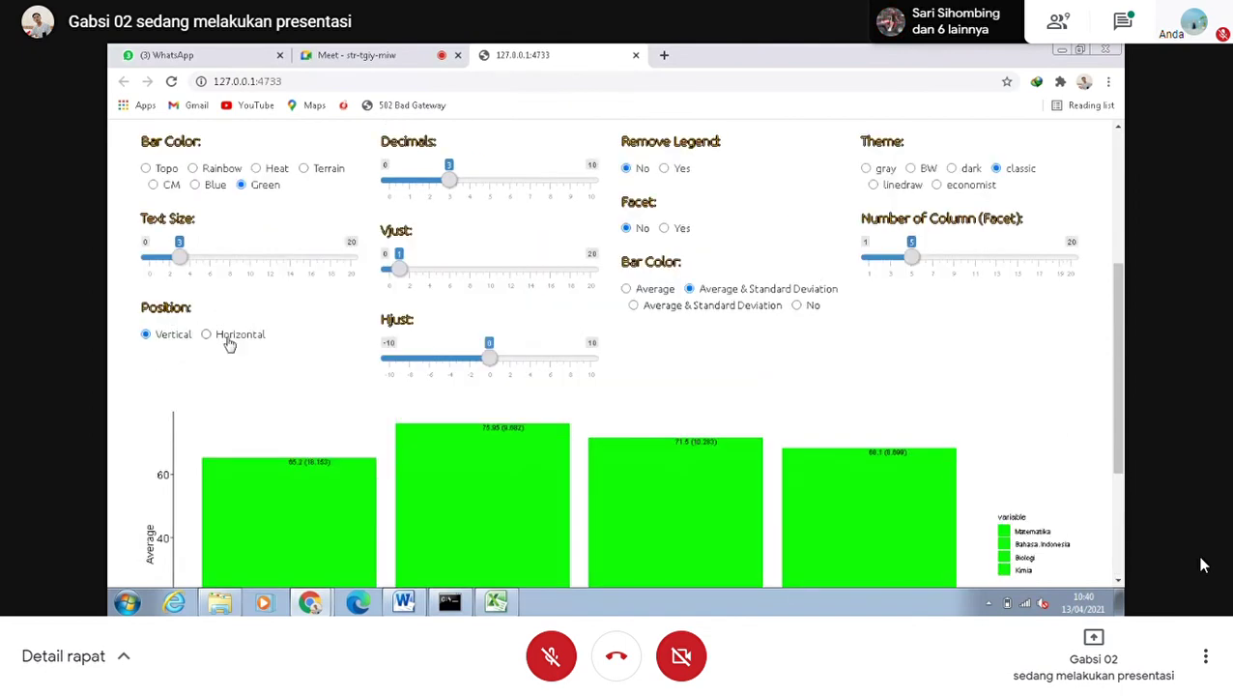
scroll(212, 337, "down", 1)
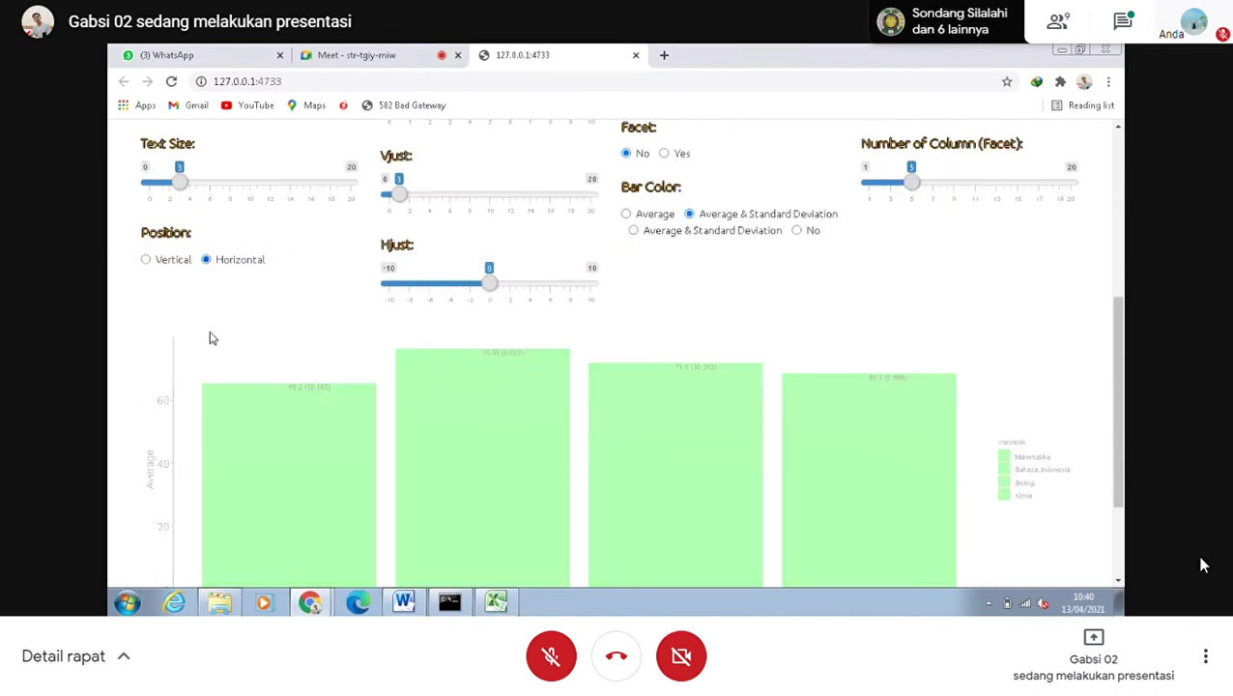
scroll(221, 336, "down", 2)
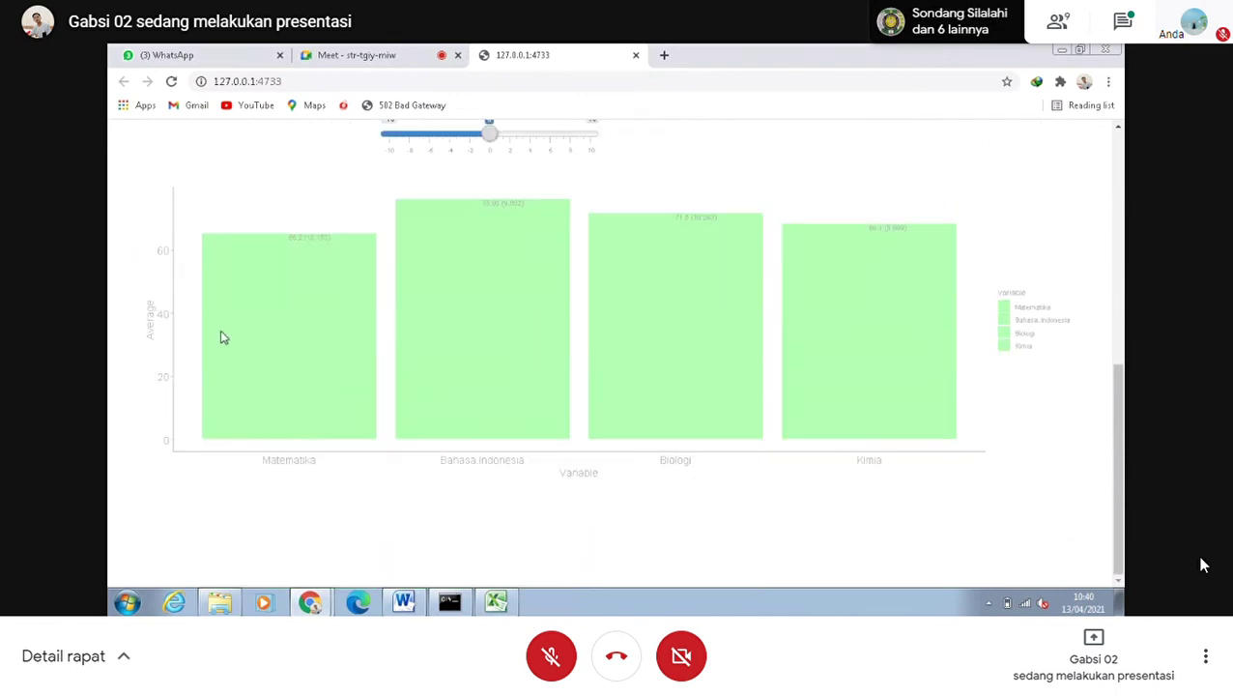